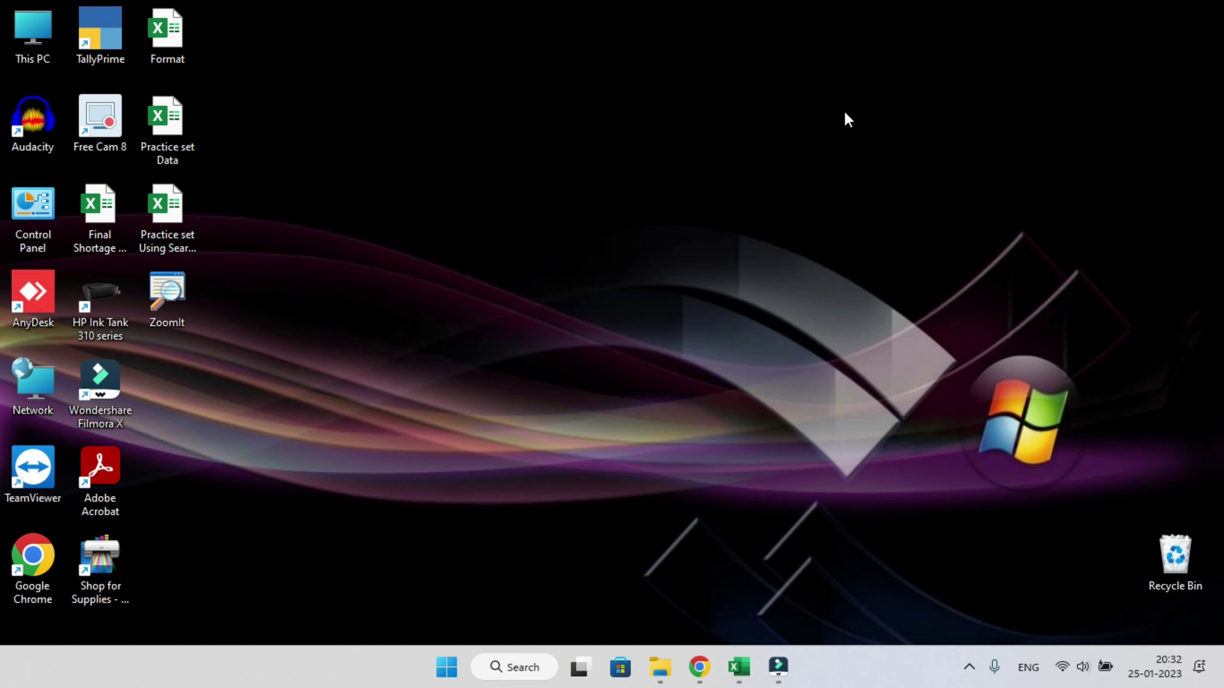
# Bring up the Excel names table and preview the Home > Clear dropdown options without applying any.
pyautogui.click(739, 667)
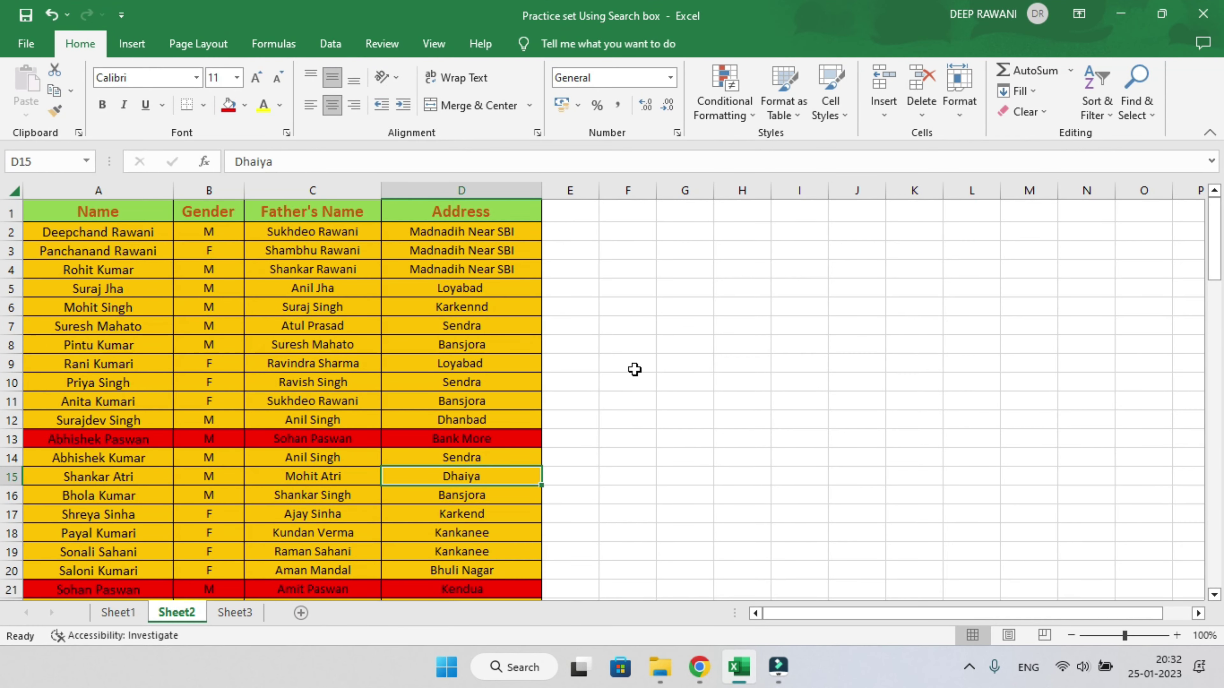
pyautogui.click(1043, 112)
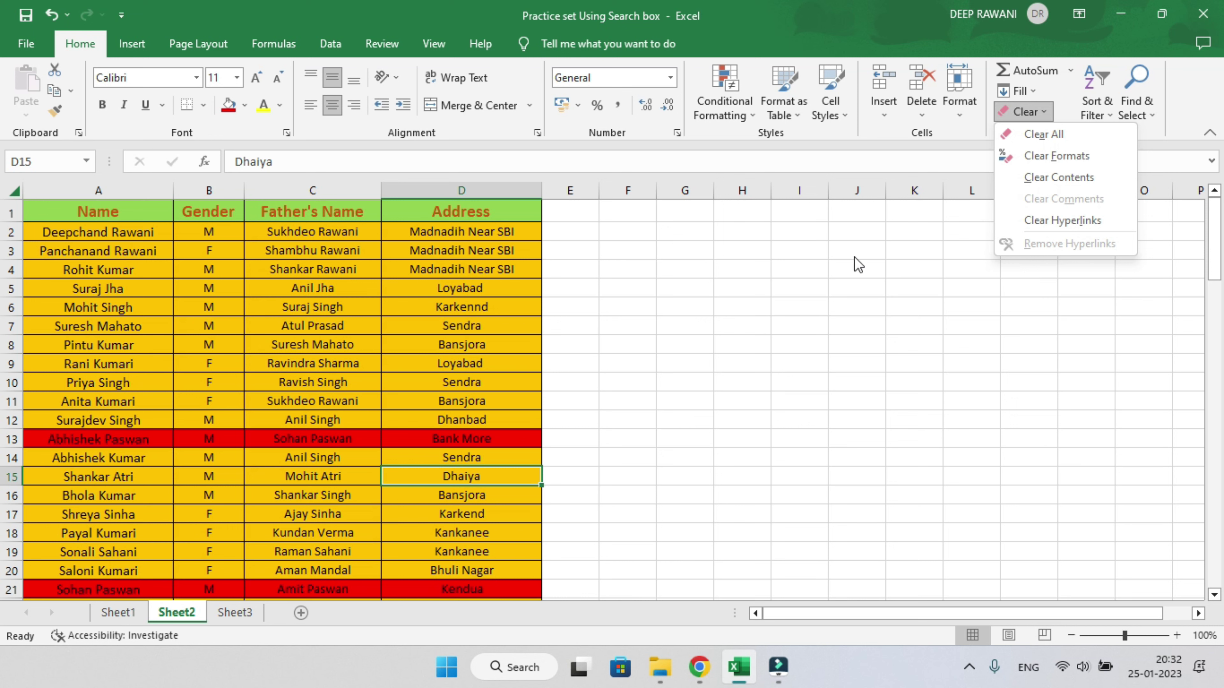
pyautogui.click(604, 256)
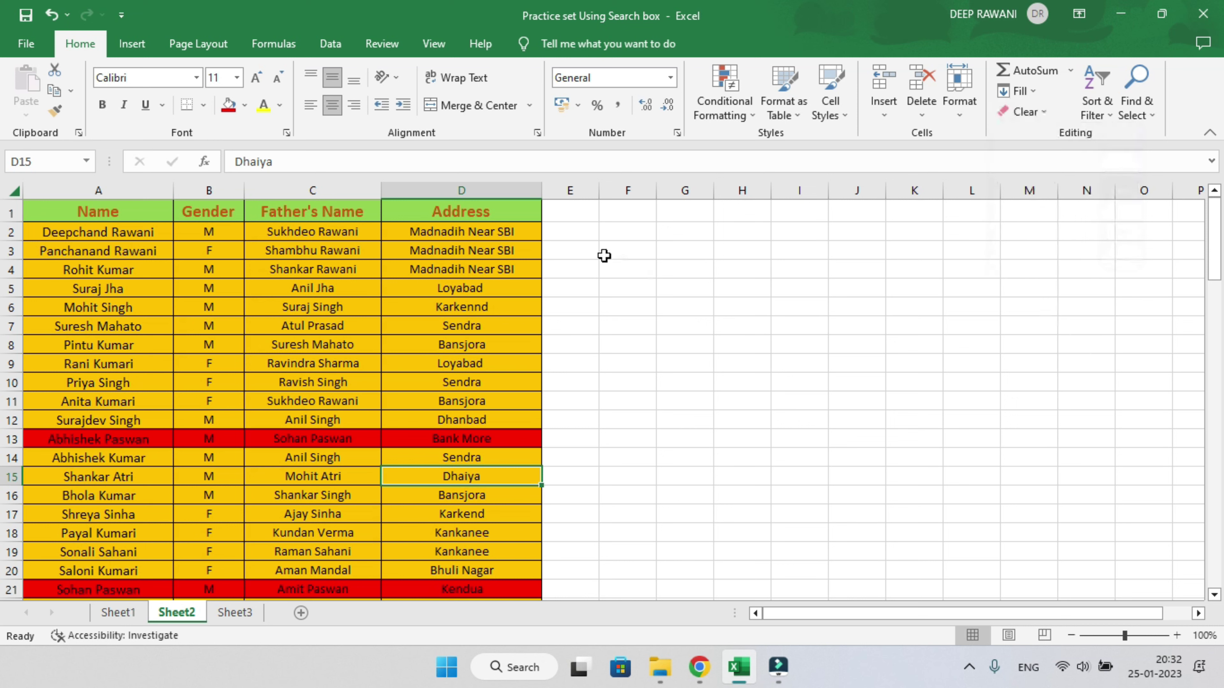
pyautogui.click(1041, 112)
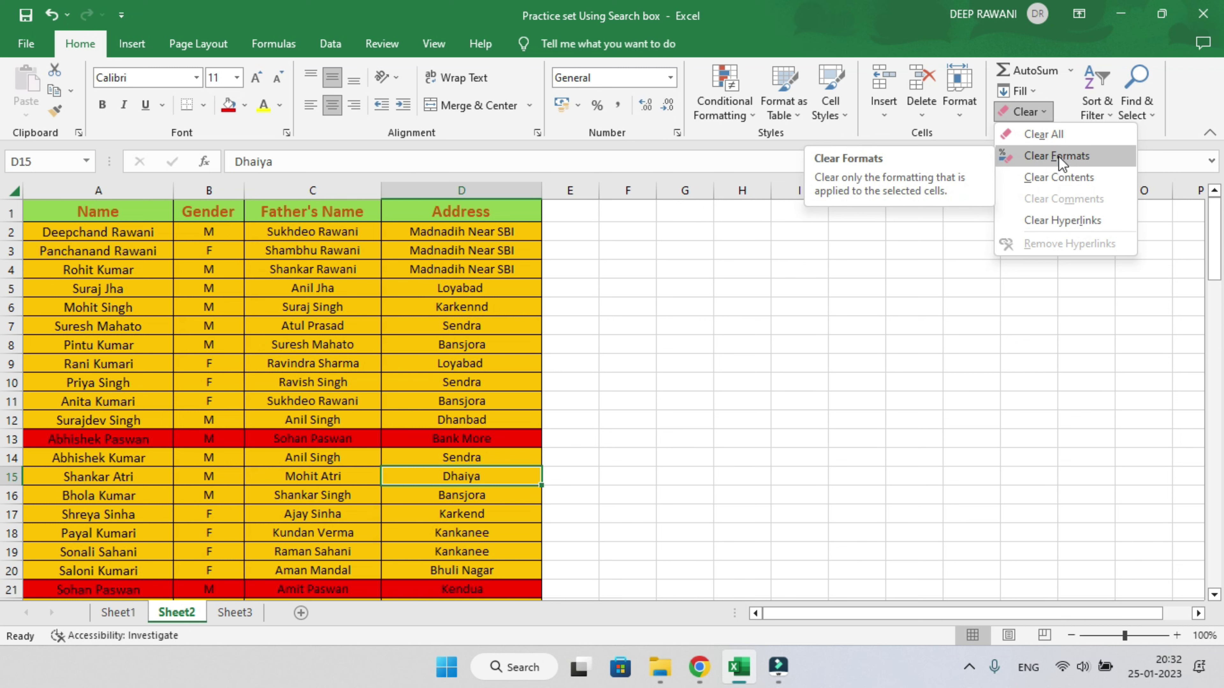
pyautogui.click(574, 352)
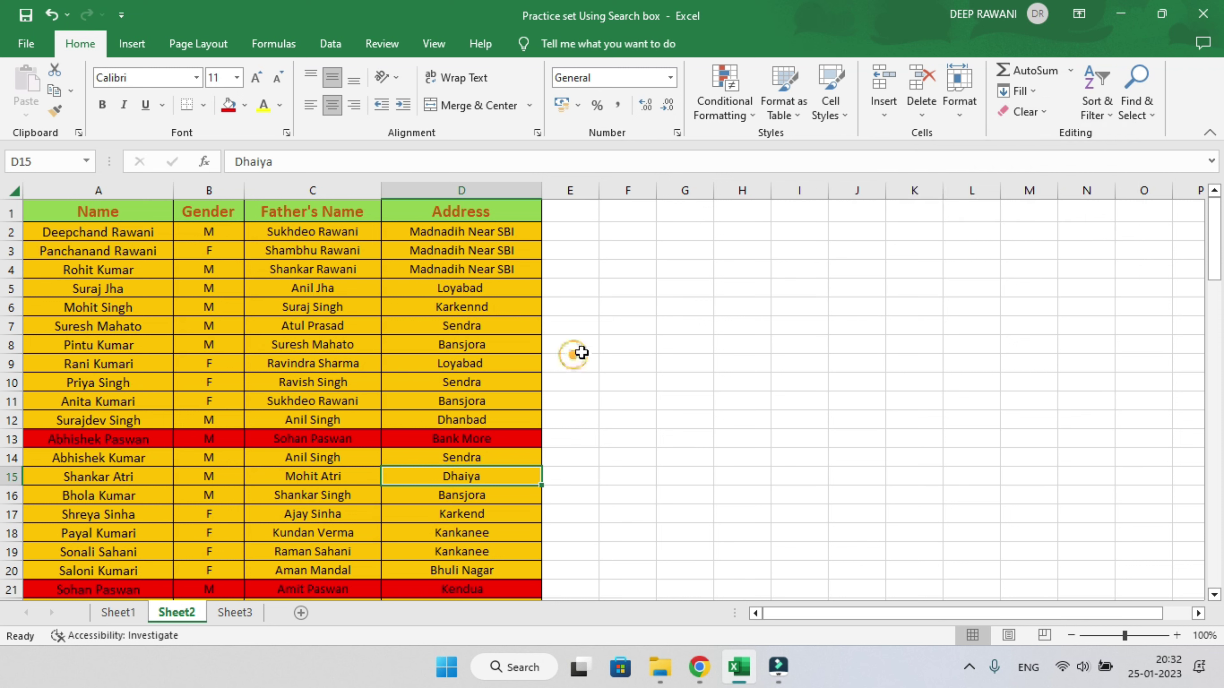
# Italicize the Address heading in D1, then strip all its formatting with Clear Formats.
pyautogui.click(453, 213)
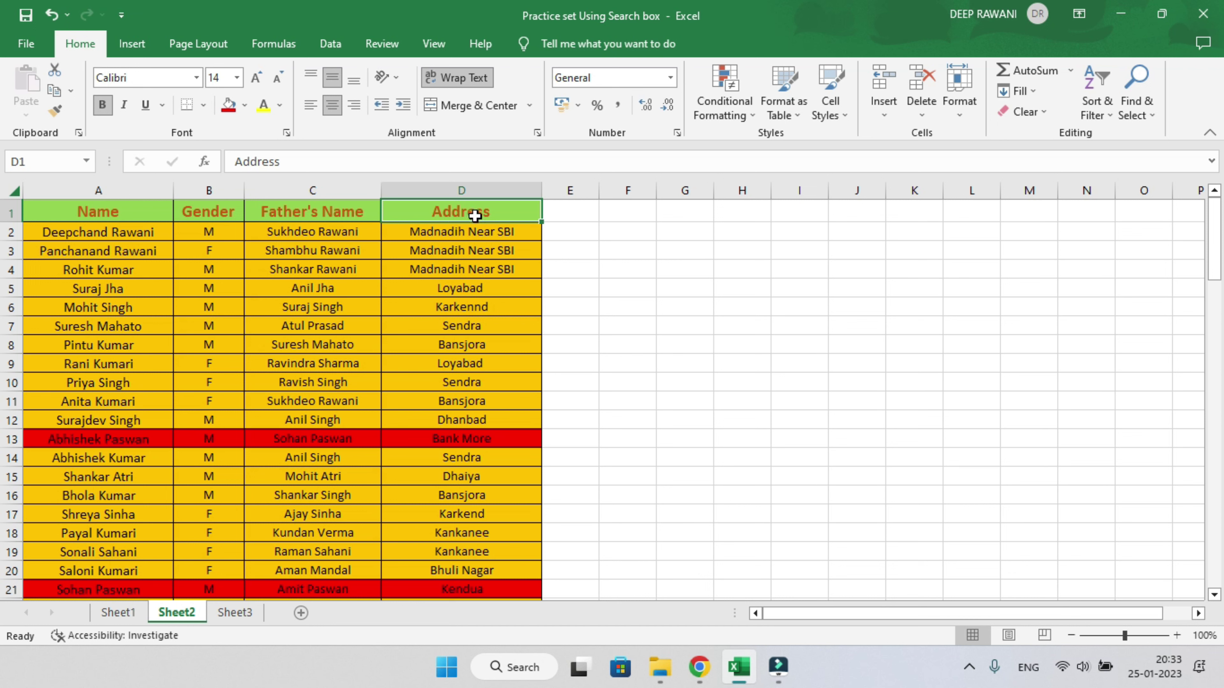
pyautogui.click(125, 107)
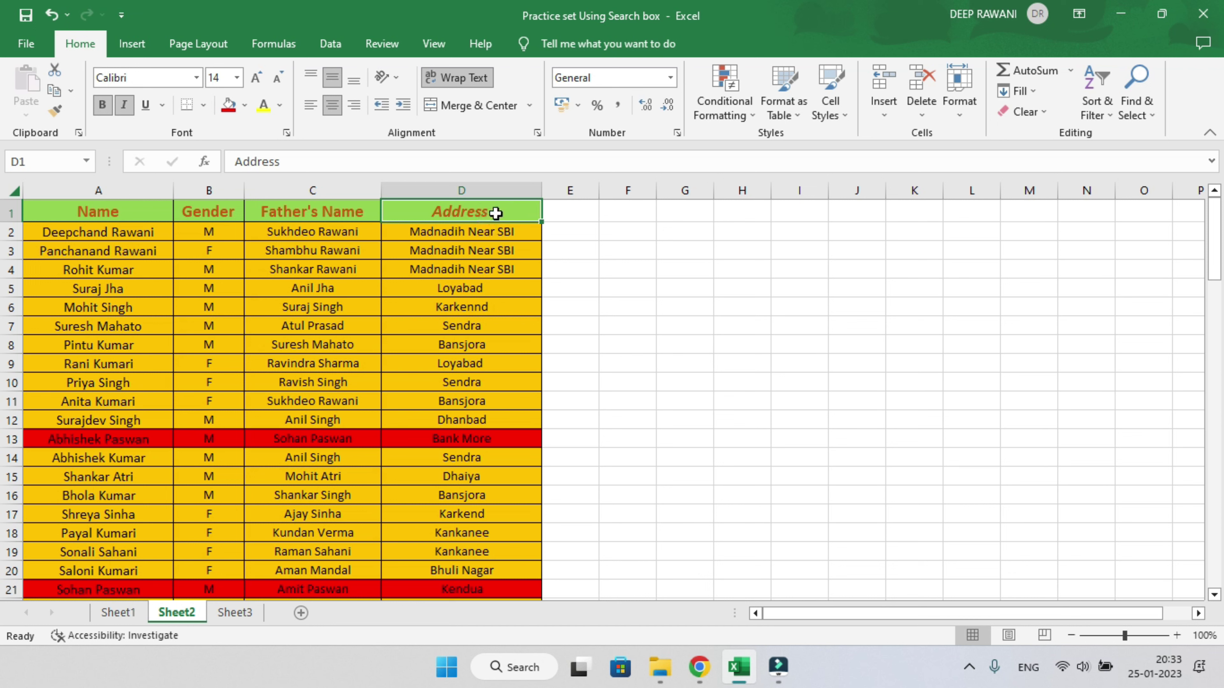
pyautogui.click(1043, 115)
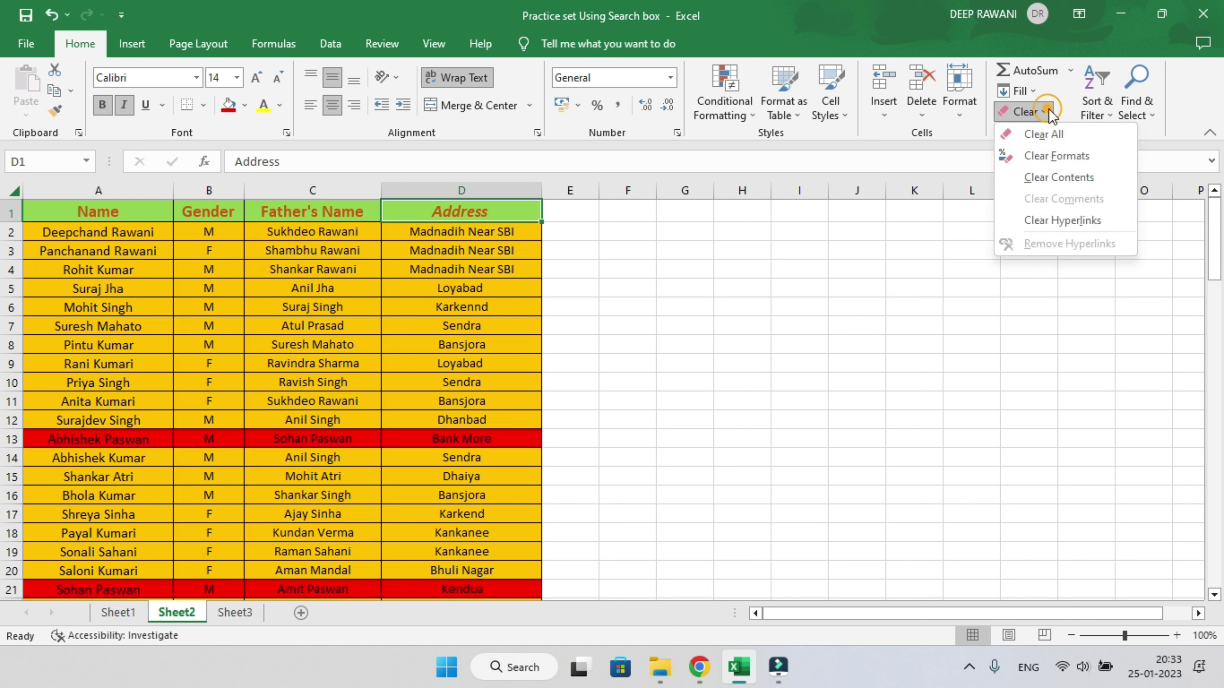
pyautogui.click(1045, 155)
pyautogui.click(442, 230)
pyautogui.click(451, 215)
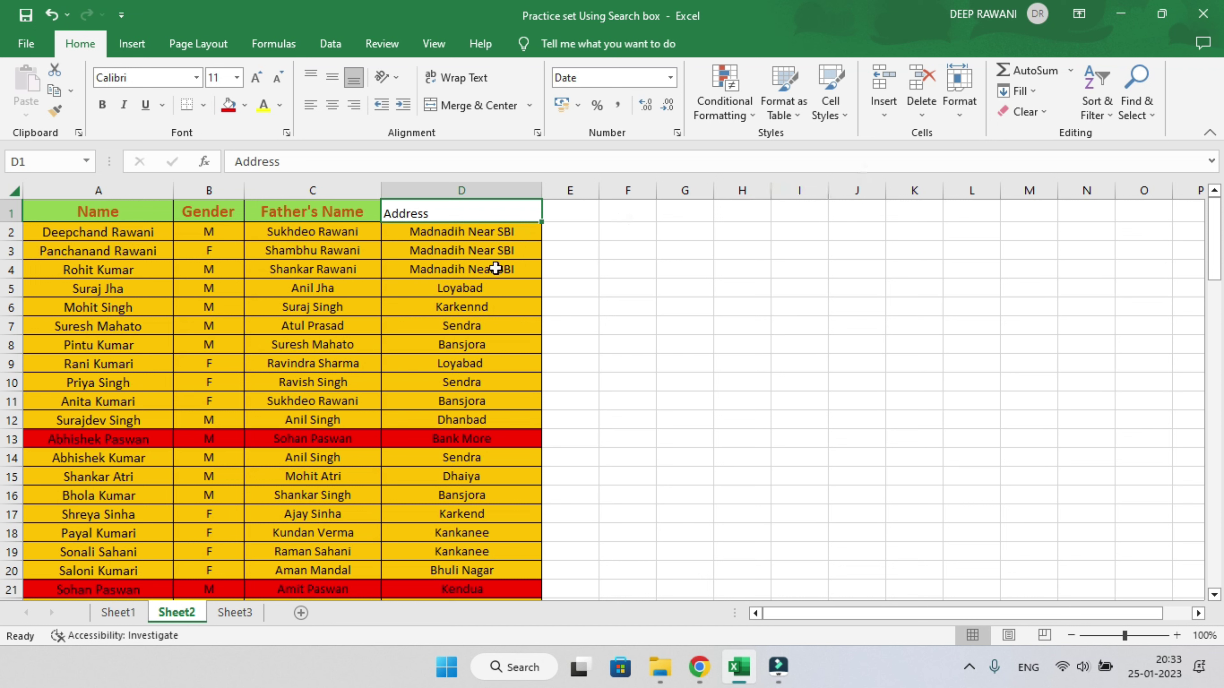
# Erase the Father's Name text from C1 with Clear Contents, keeping its green formatting.
pyautogui.click(1045, 111)
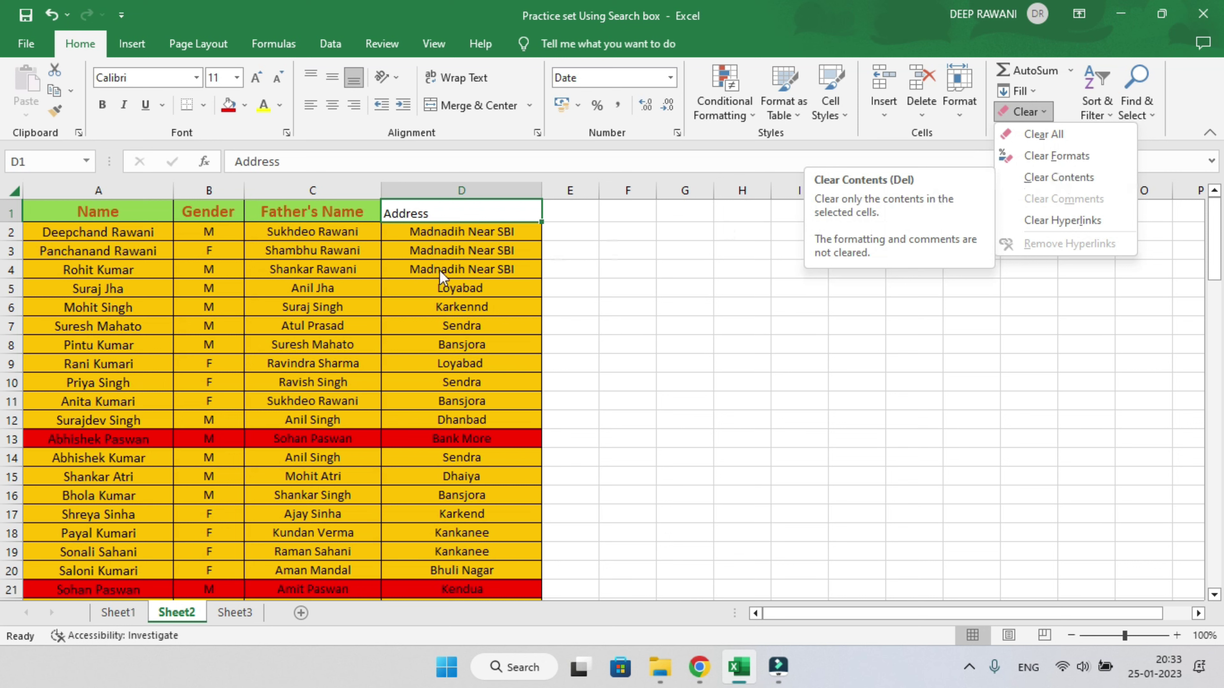
pyautogui.click(386, 284)
pyautogui.click(300, 216)
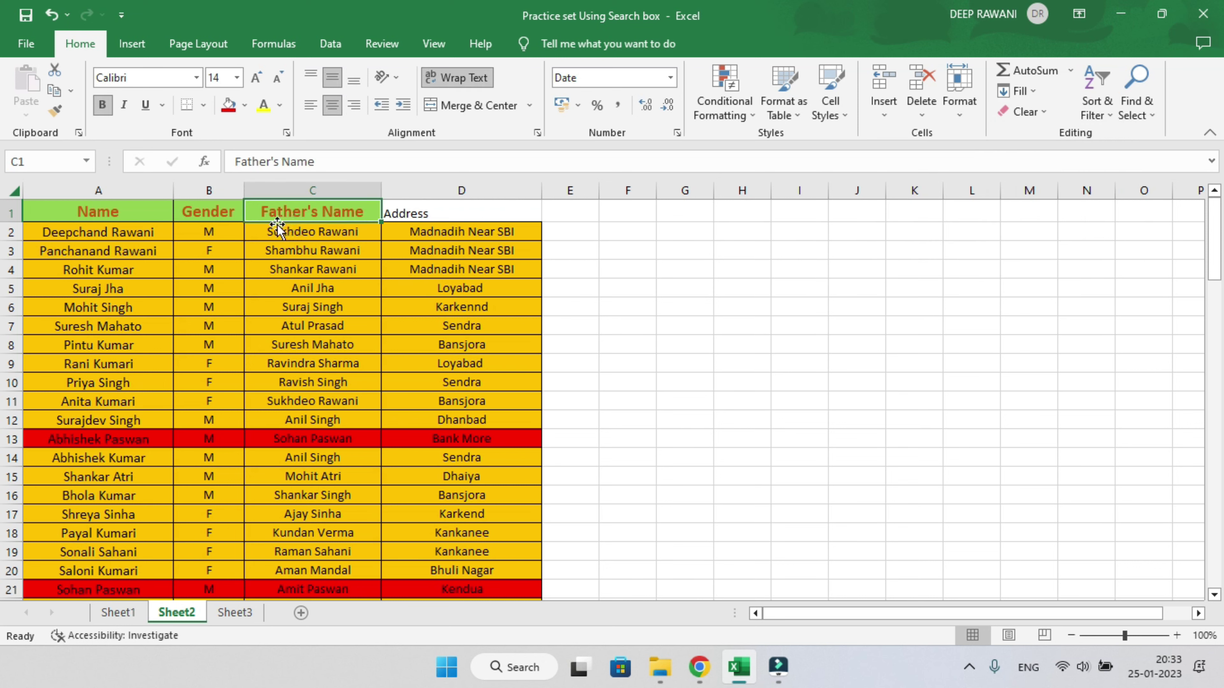
pyautogui.click(1046, 114)
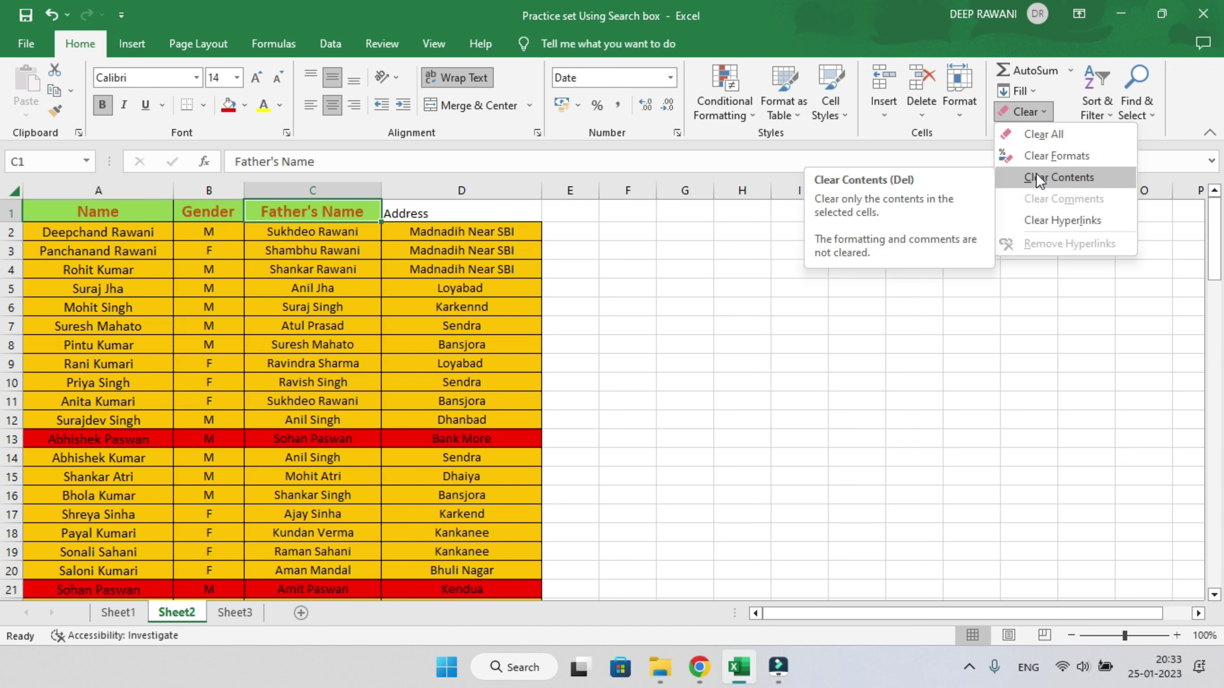
pyautogui.click(1039, 177)
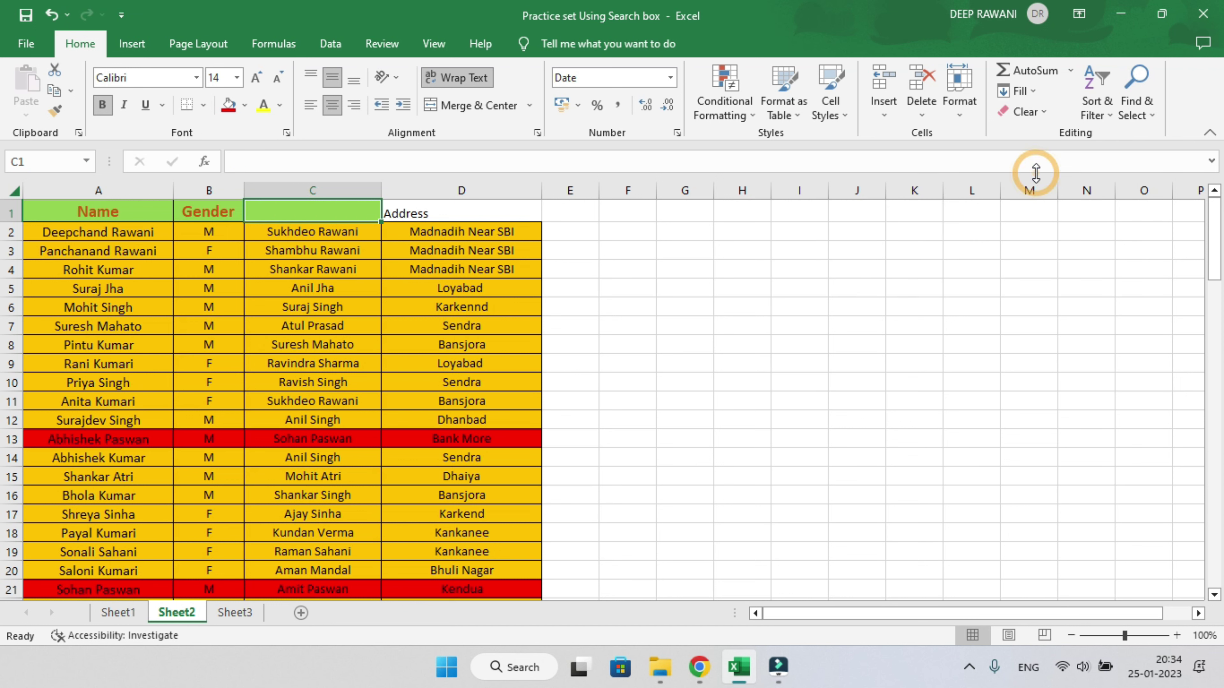
pyautogui.click(325, 234)
pyautogui.click(316, 216)
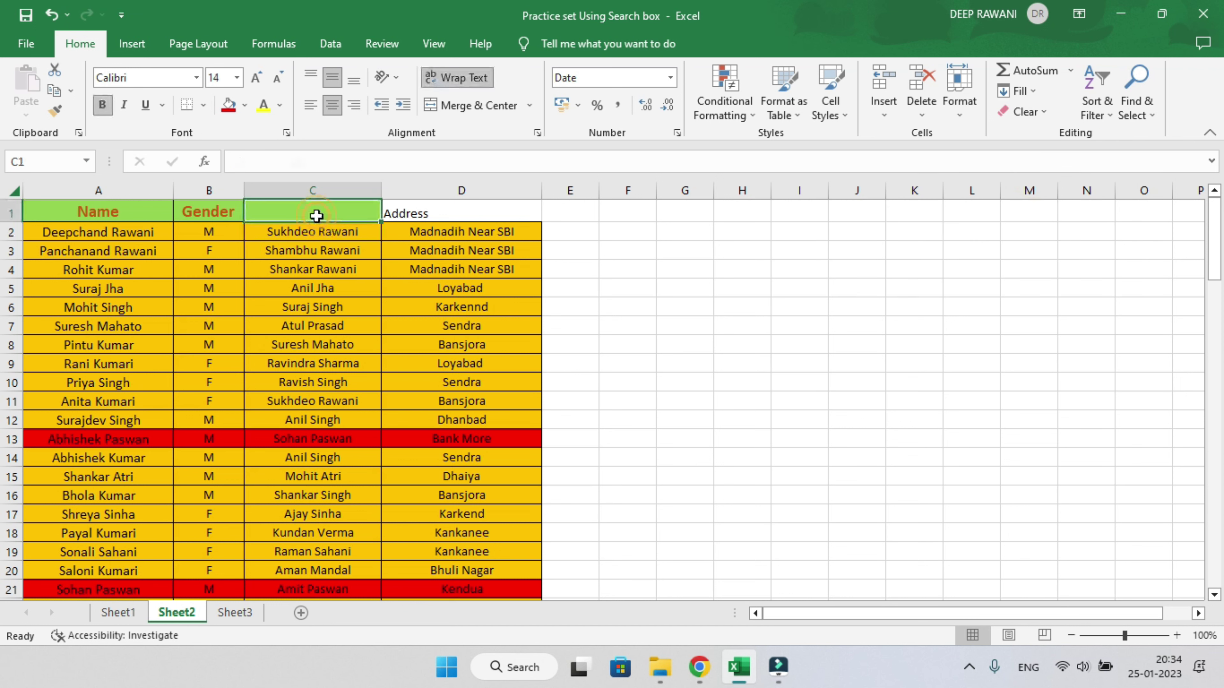
# Retype 'Father's Name' as the C1 heading, correcting the typo.
pyautogui.doubleClick(316, 216)
pyautogui.write("Father's Namr")
pyautogui.press('BackSpace')
pyautogui.write('e')
pyautogui.press('Return')
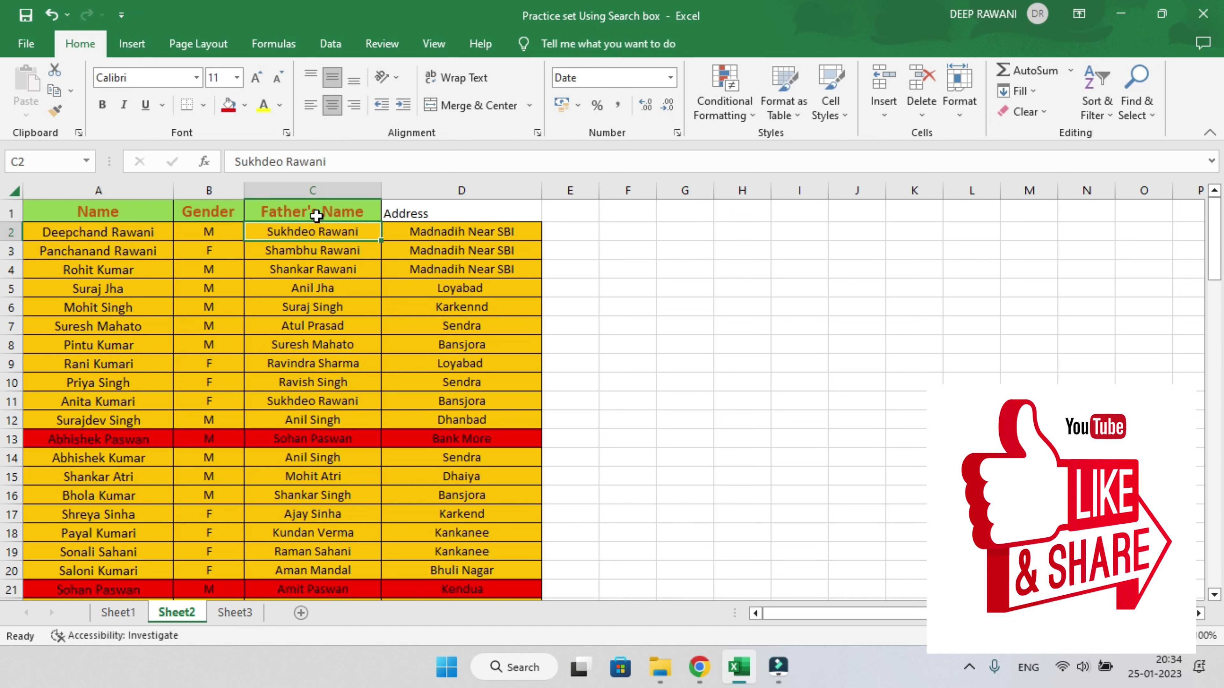
pyautogui.click(446, 212)
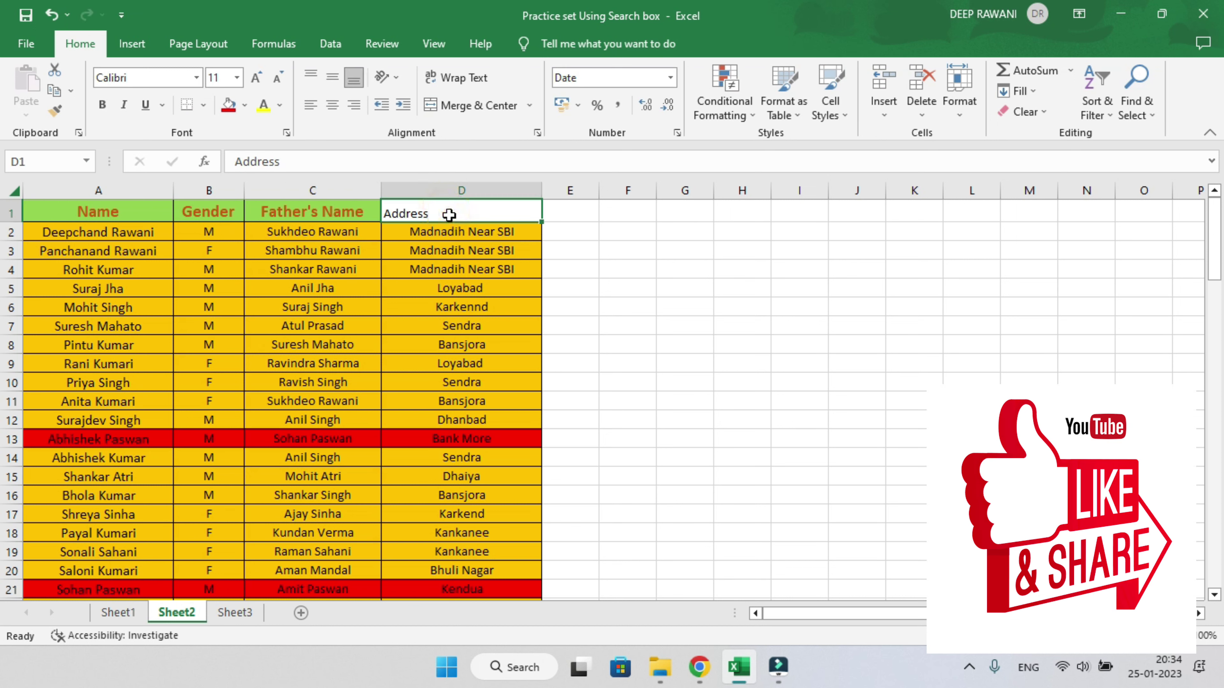
pyautogui.click(300, 215)
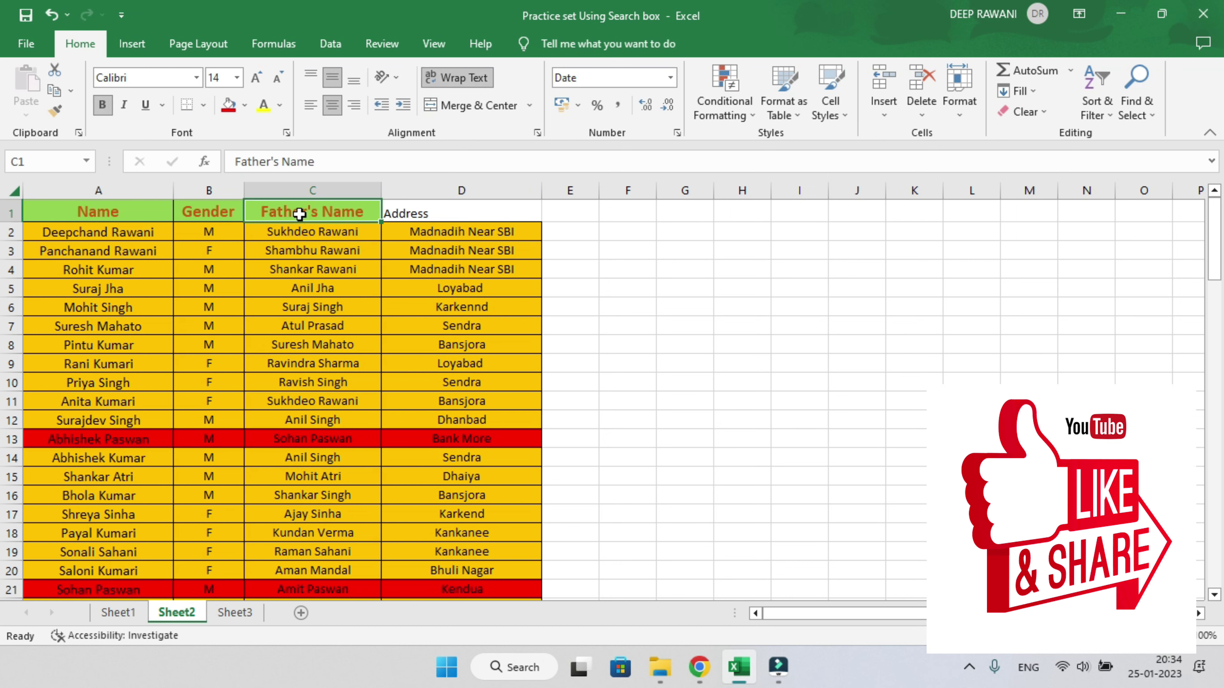
pyautogui.click(1047, 110)
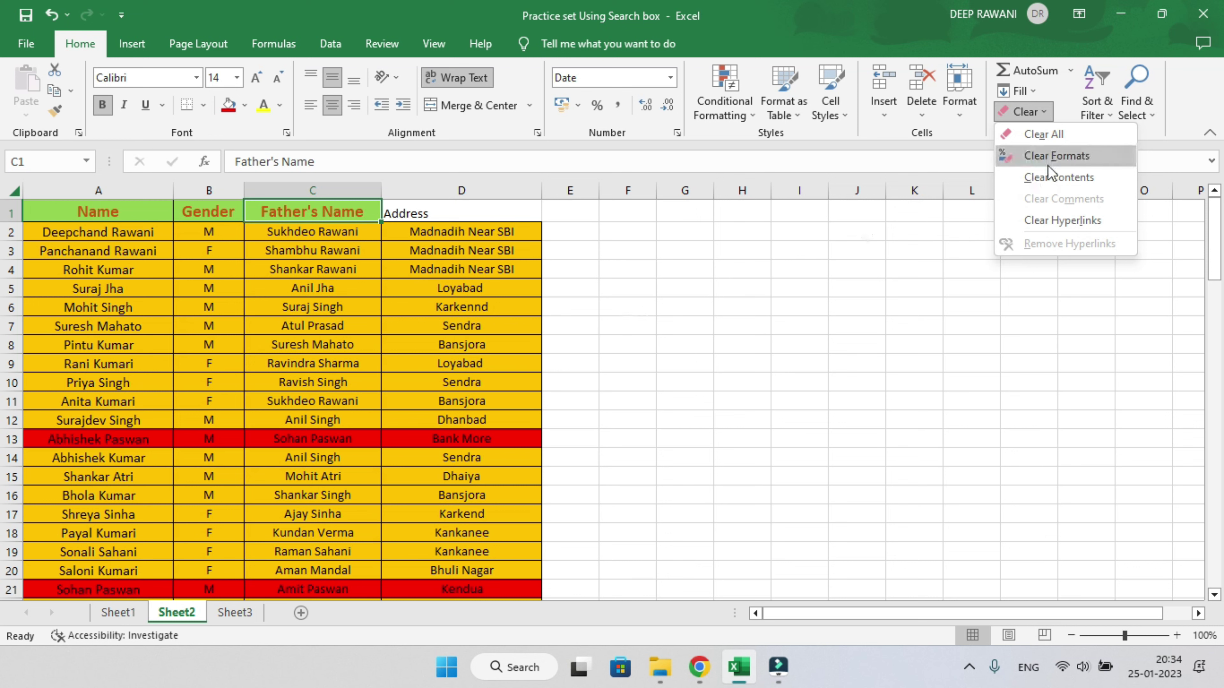
pyautogui.click(629, 329)
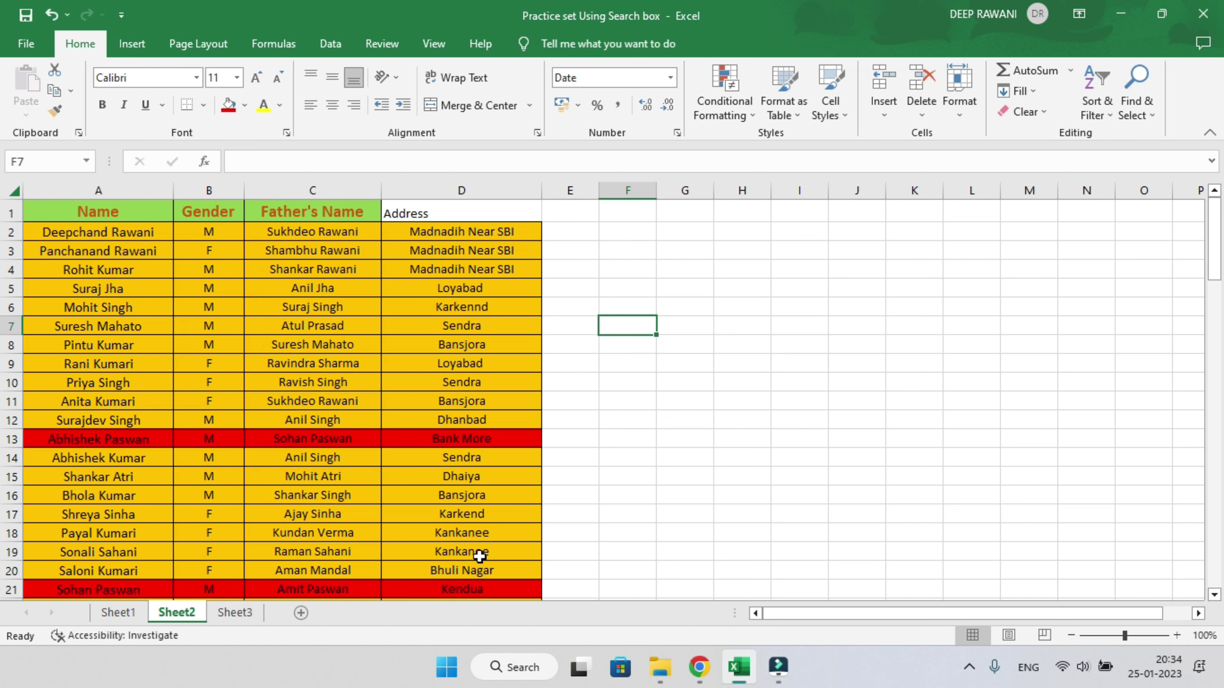
pyautogui.click(483, 217)
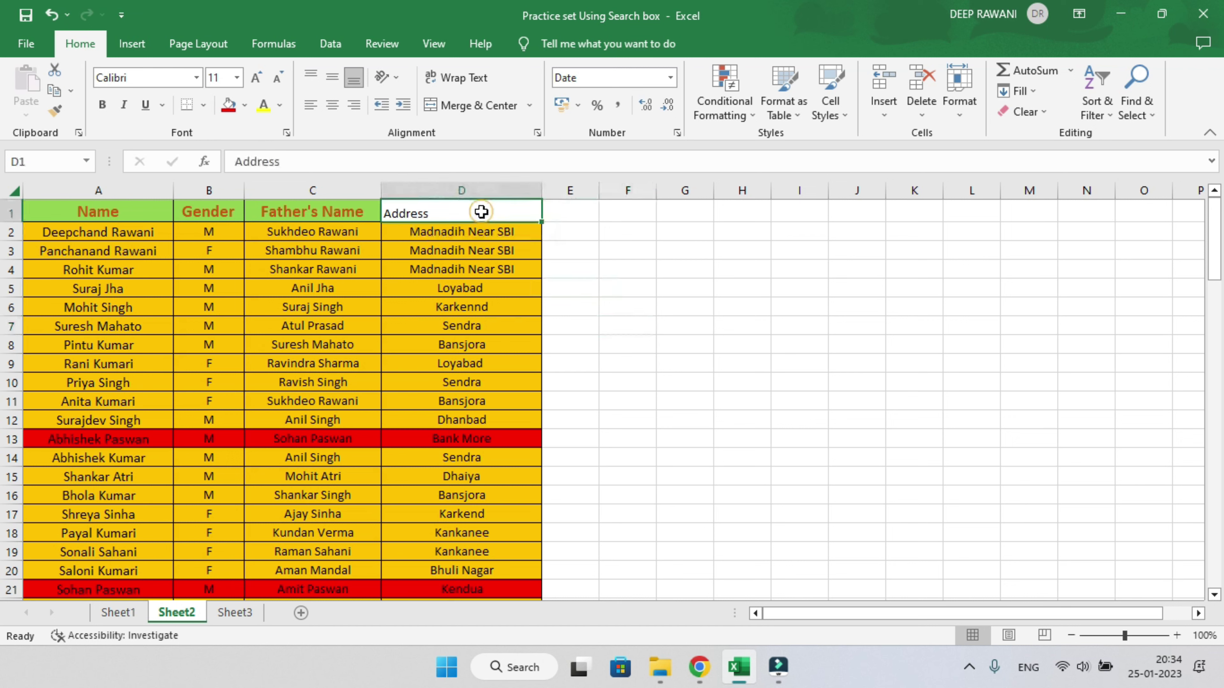
# Add the comment 'Put only Text' to the Address heading cell D1.
pyautogui.rightClick(464, 214)
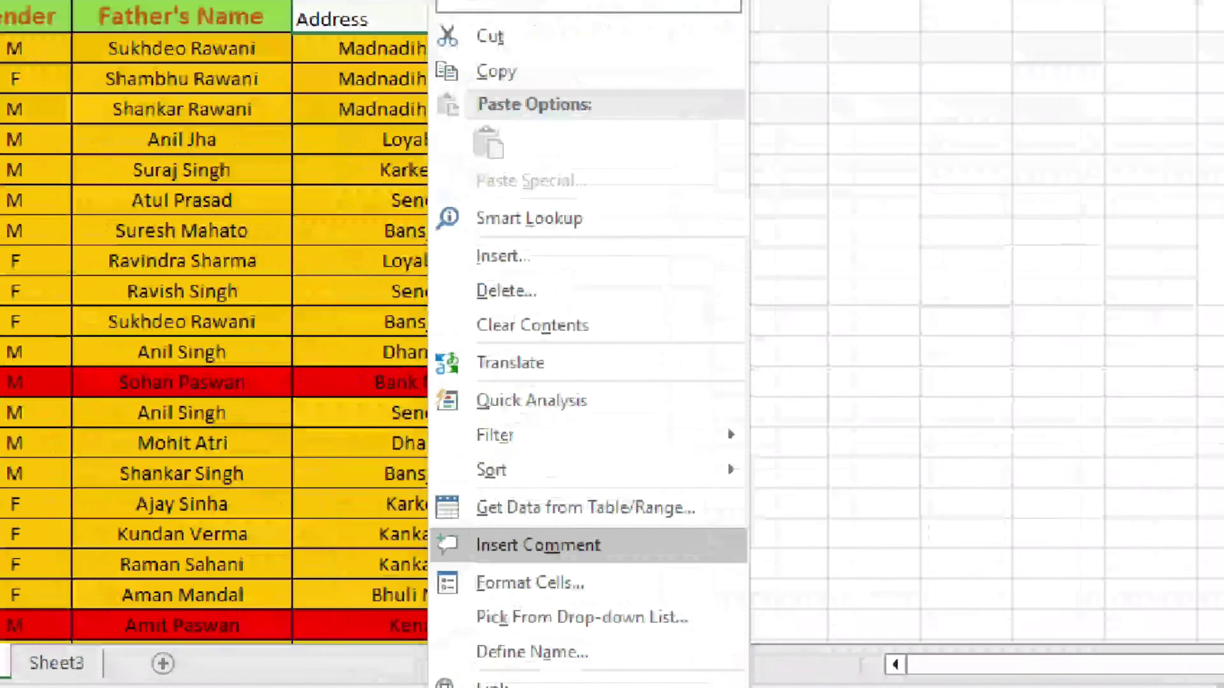
pyautogui.click(475, 207)
pyautogui.rightClick(478, 208)
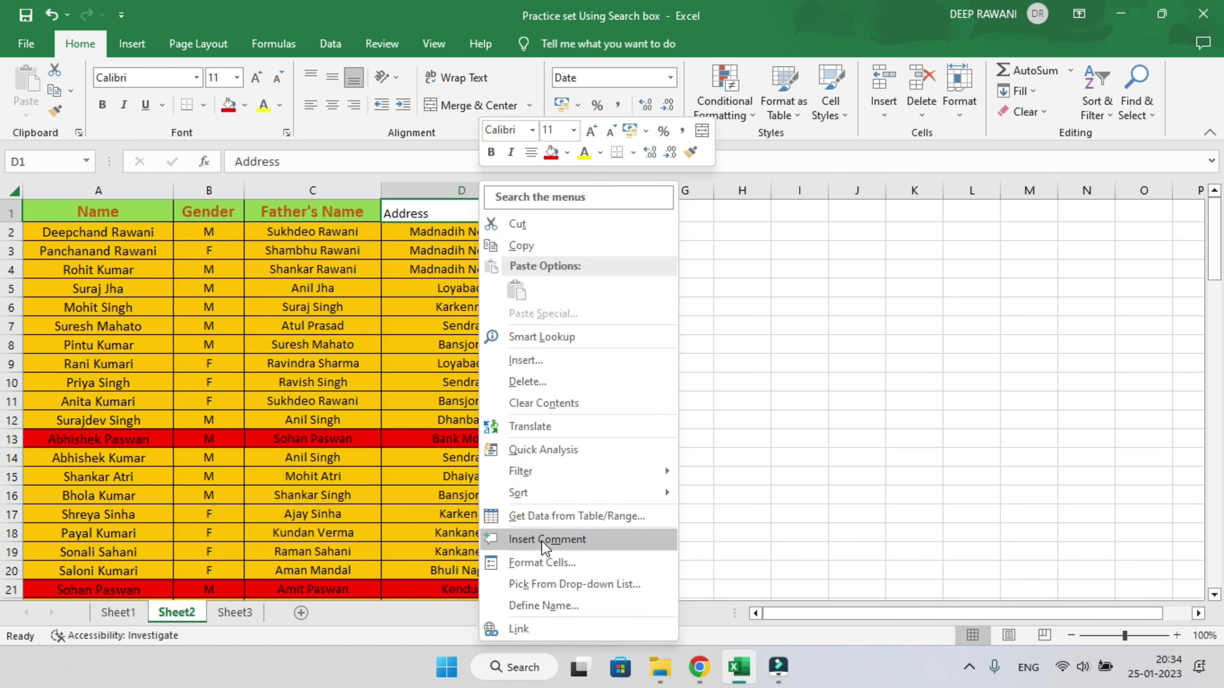
pyautogui.click(544, 539)
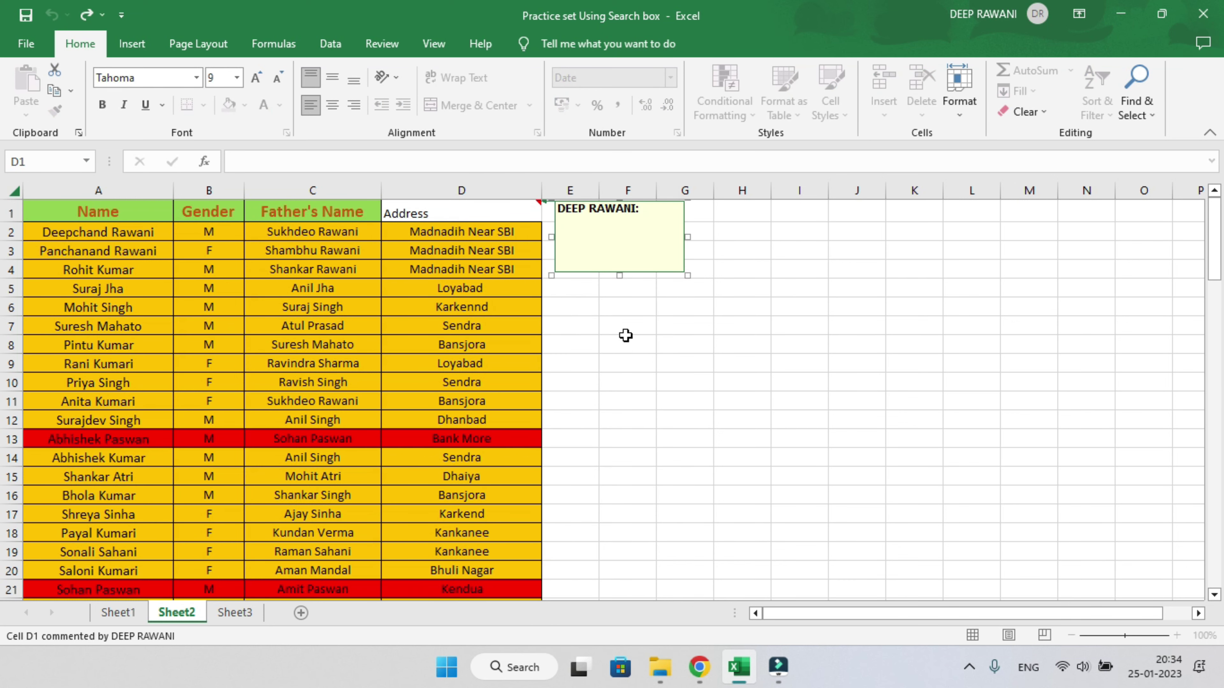
pyautogui.write('Put only ')
pyautogui.write('Text')
pyautogui.click(594, 330)
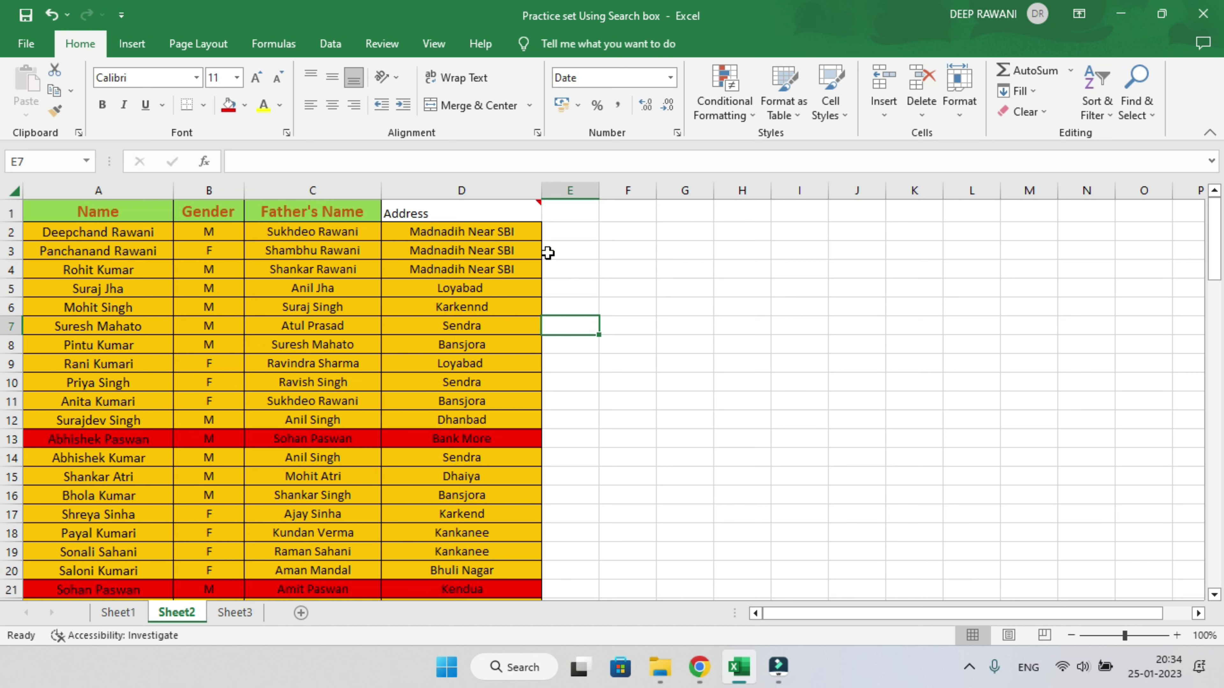
# Browse the Clear and comment options for D1, leaving its 'Put only Text' comment in place.
pyautogui.click(1043, 112)
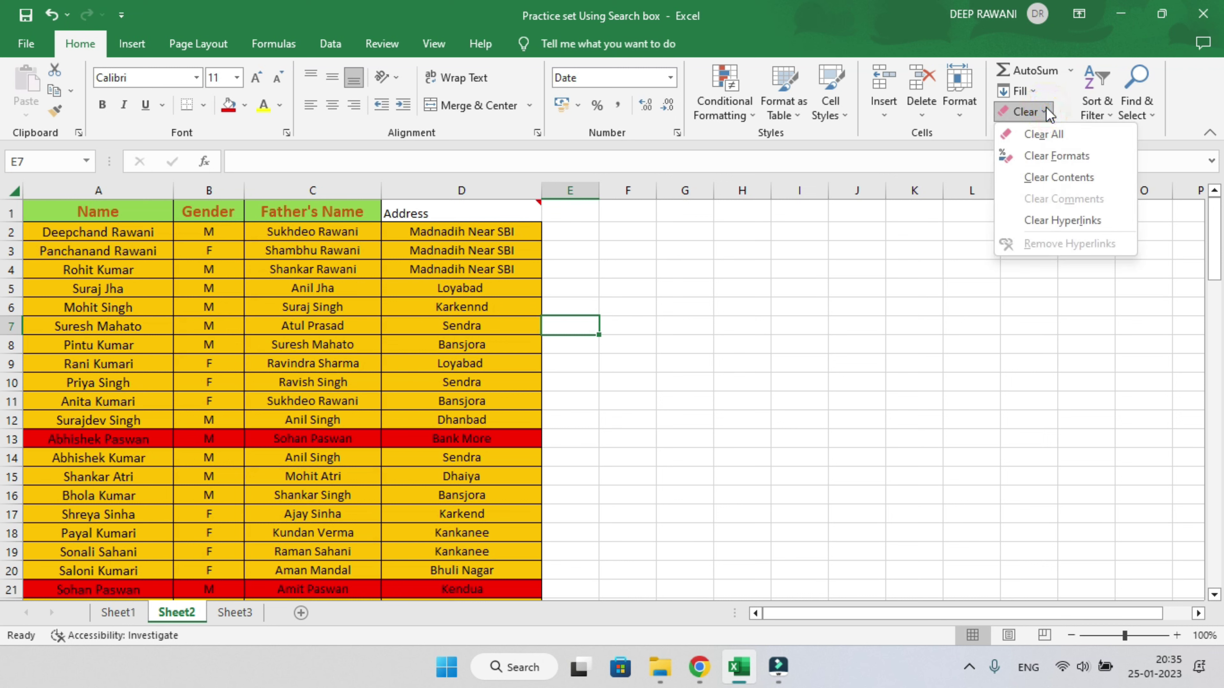
pyautogui.click(495, 206)
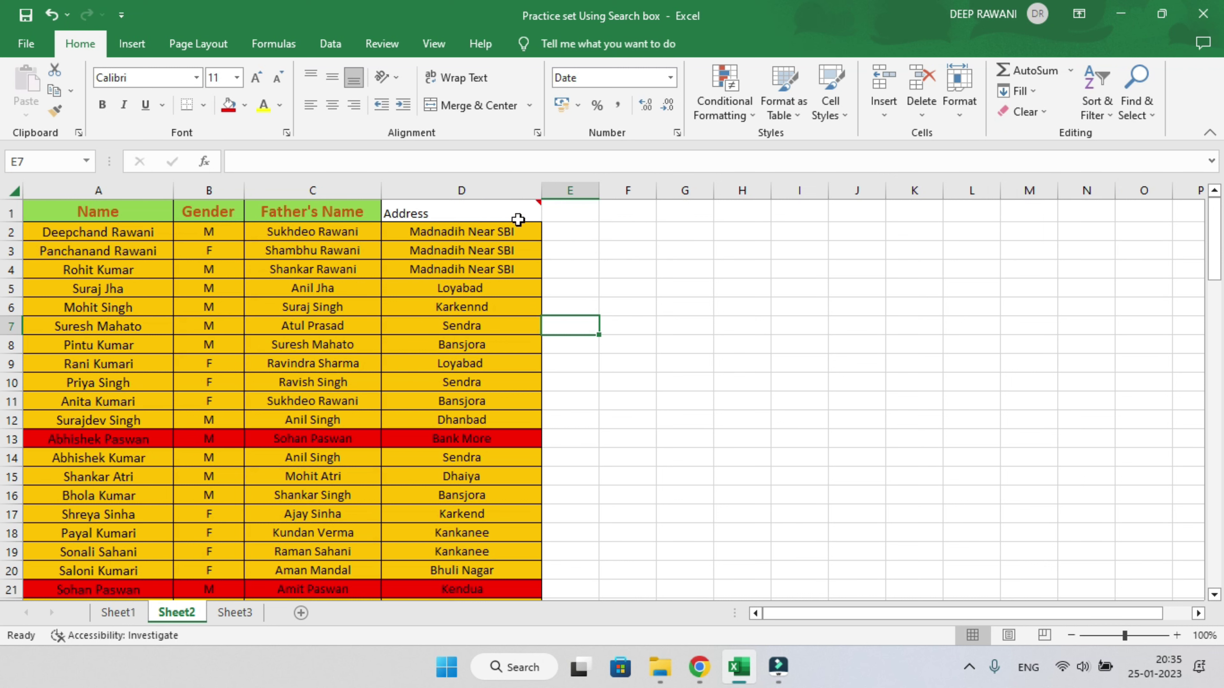
pyautogui.click(482, 211)
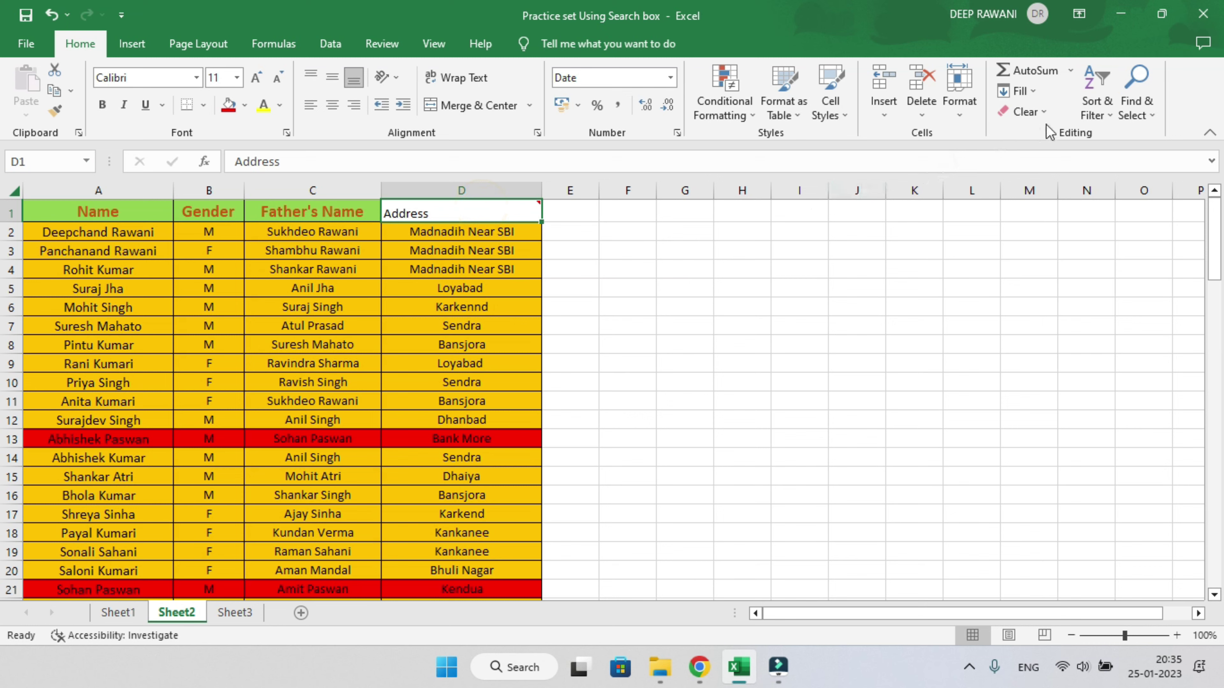
pyautogui.click(1025, 112)
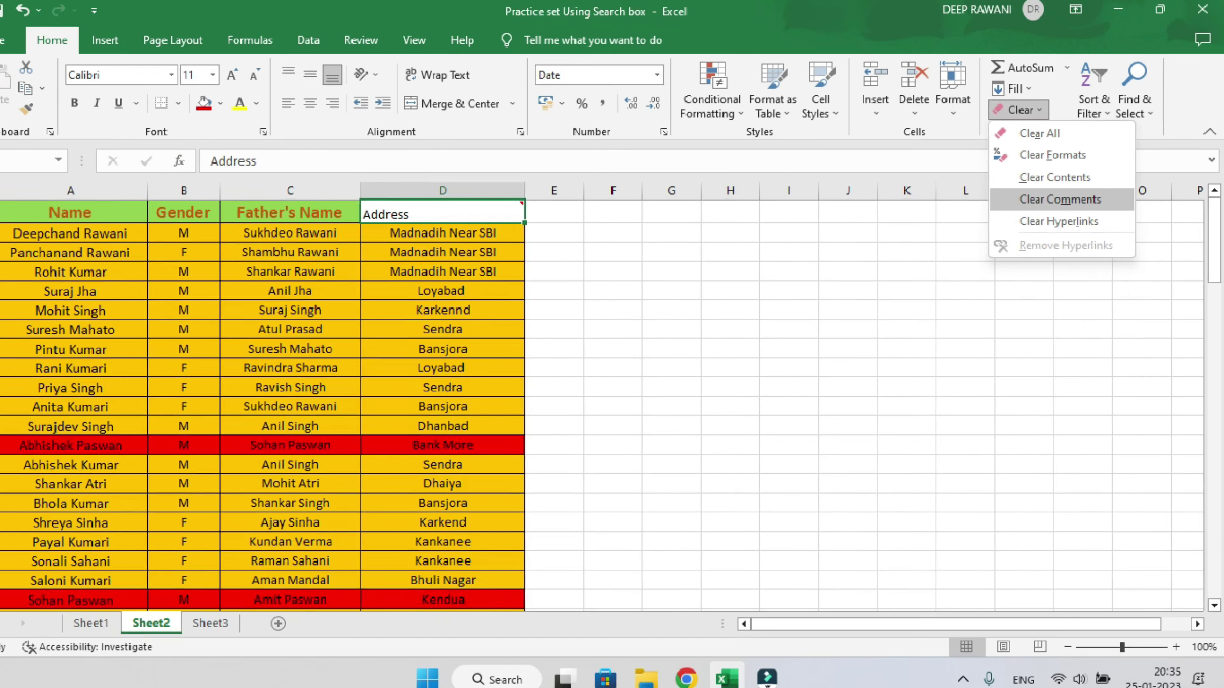
pyautogui.click(494, 205)
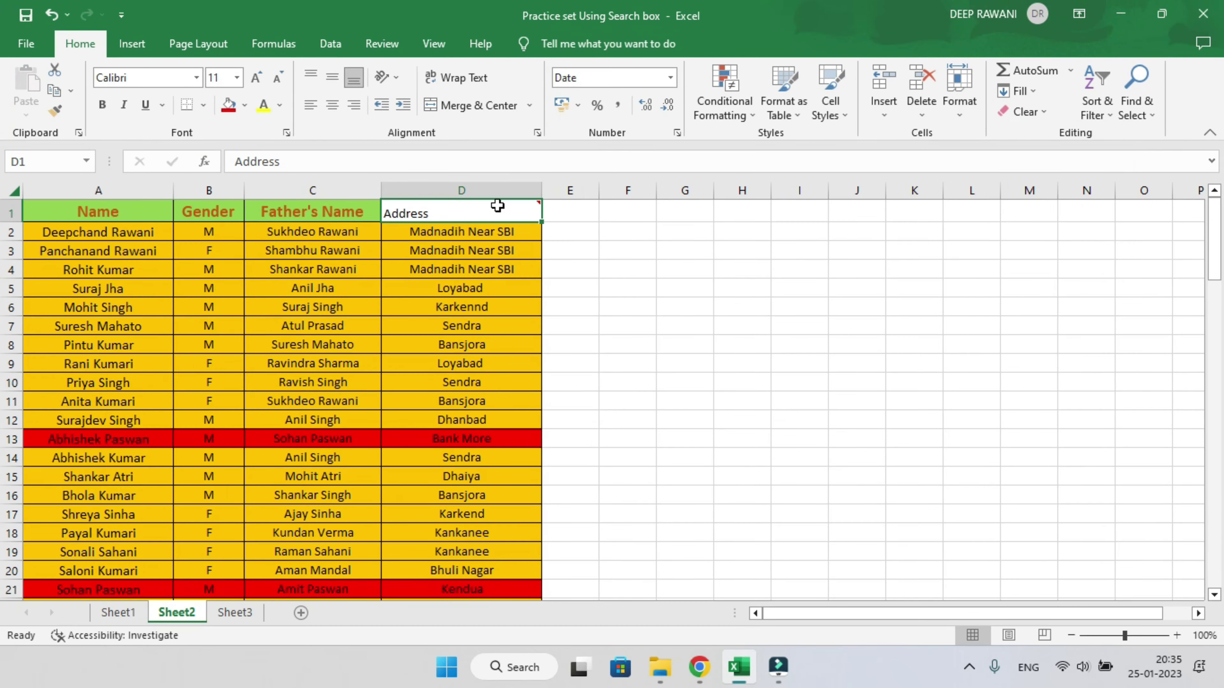
pyautogui.rightClick(499, 218)
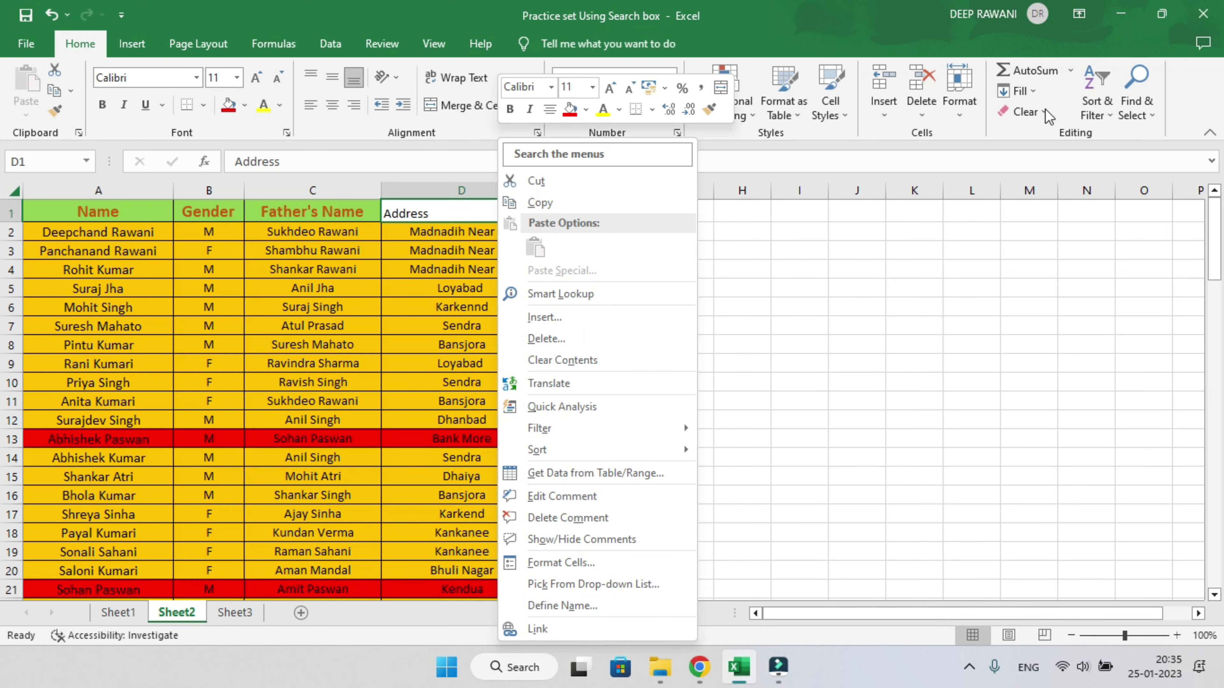
pyautogui.click(1045, 109)
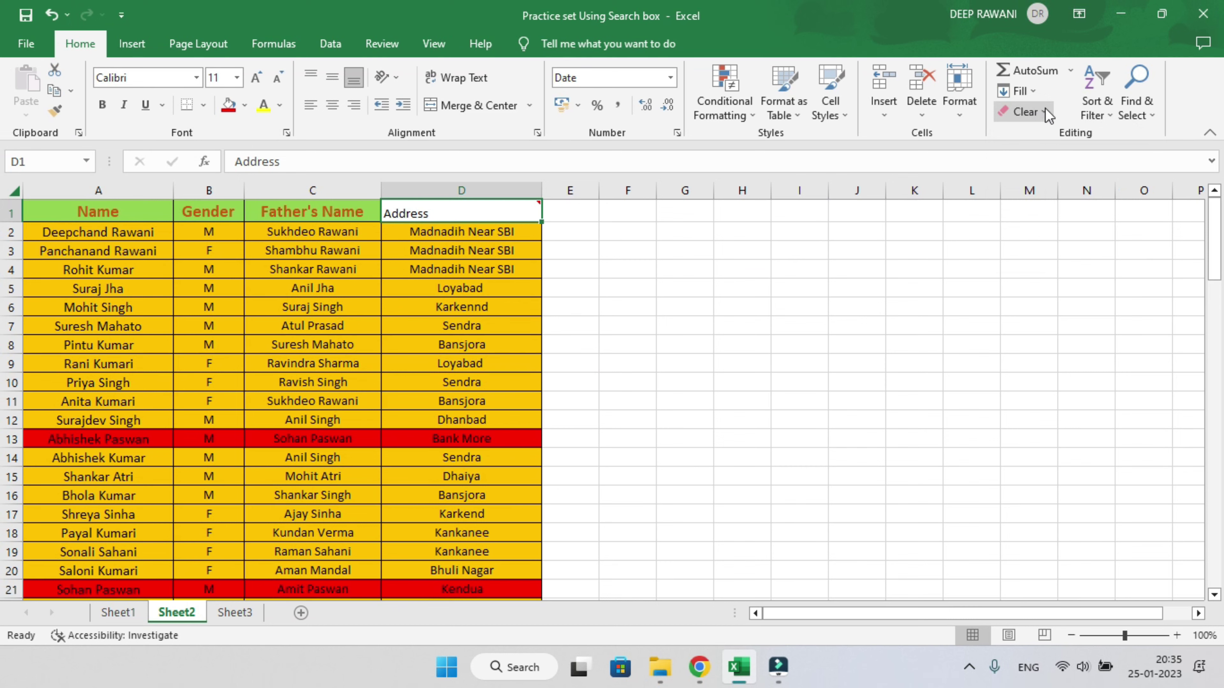
pyautogui.click(1045, 110)
pyautogui.click(1055, 197)
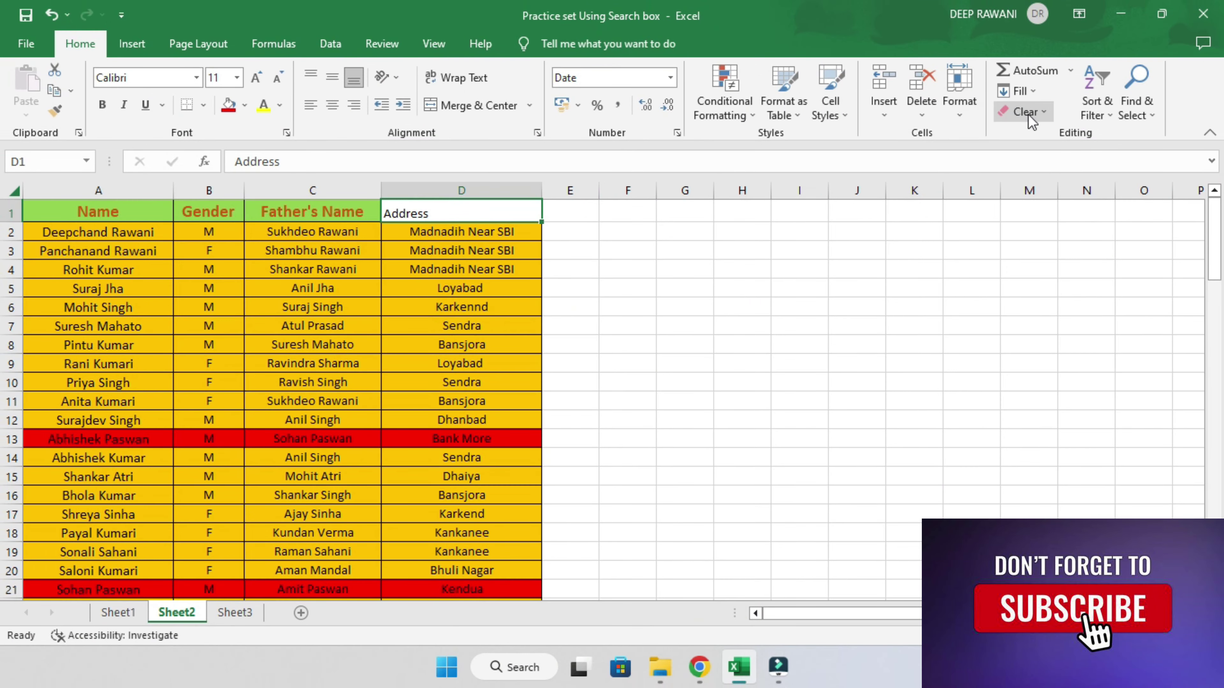
pyautogui.click(1043, 113)
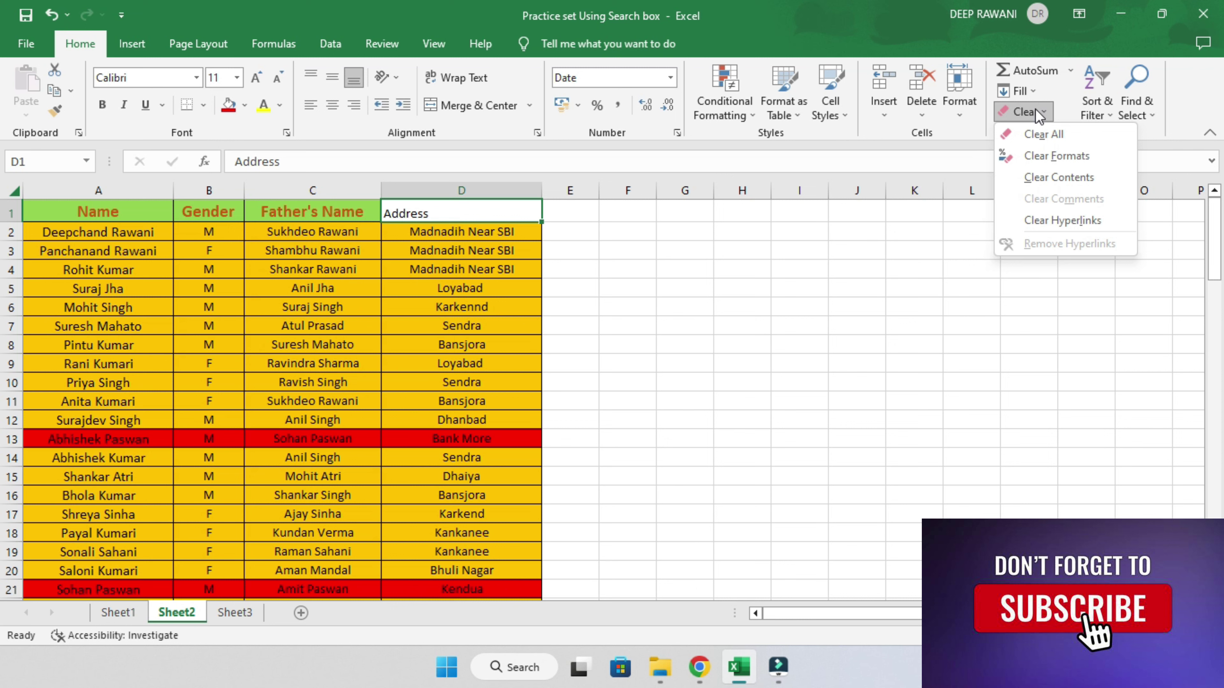
pyautogui.click(623, 250)
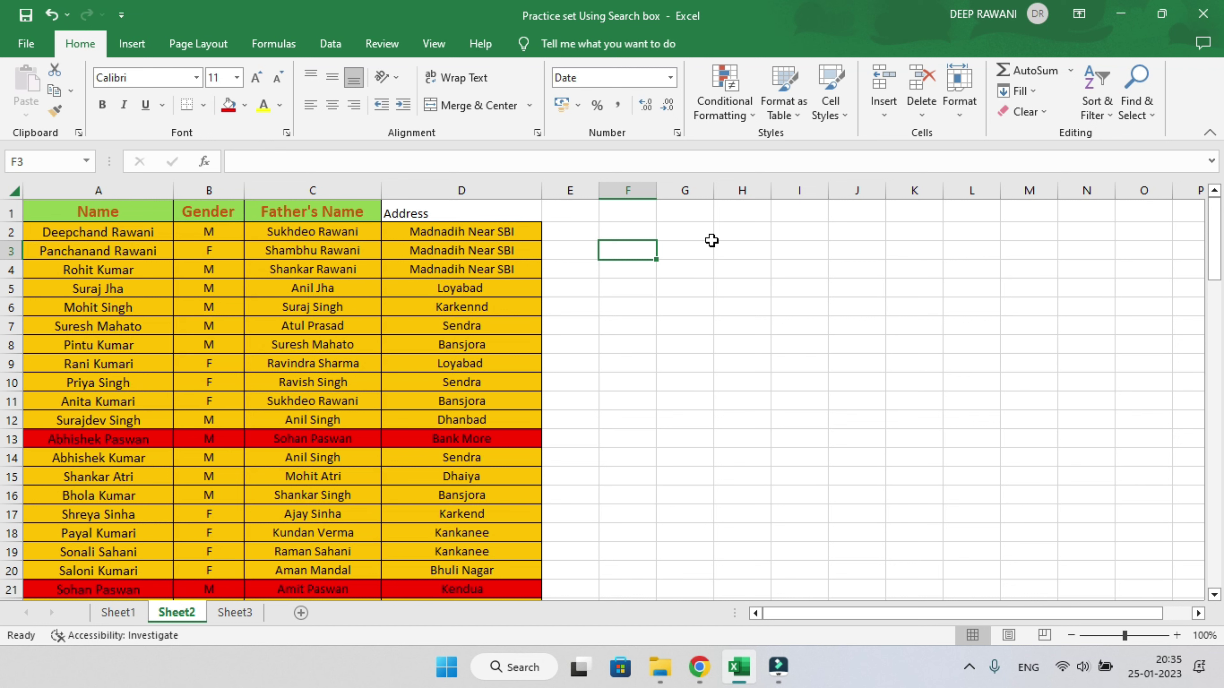
pyautogui.write('www.gmai.')
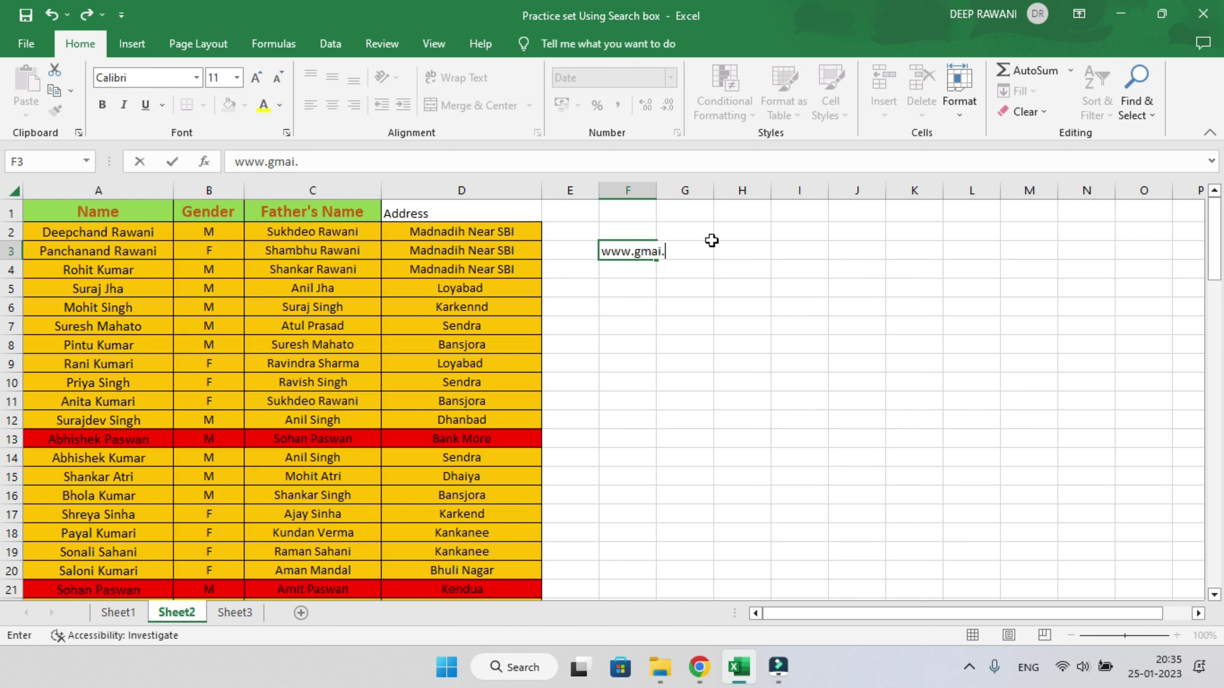
pyautogui.write('com')
pyautogui.press('Return')
pyautogui.click(660, 360)
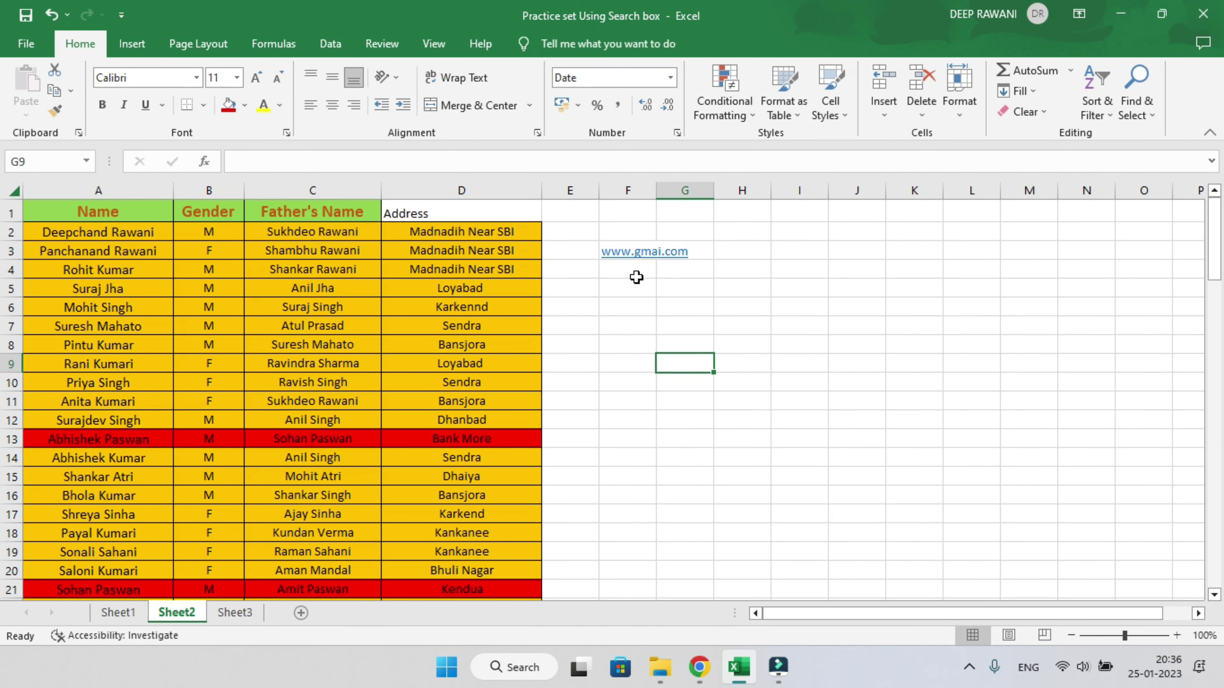
pyautogui.click(634, 270)
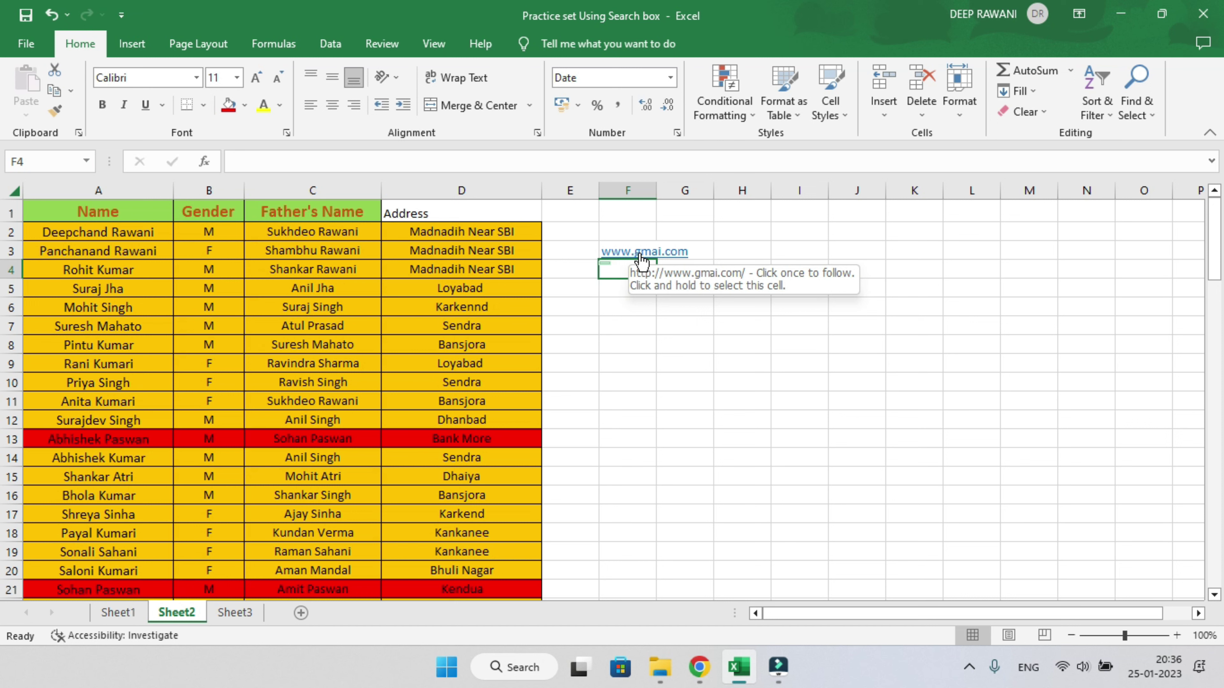
pyautogui.click(621, 289)
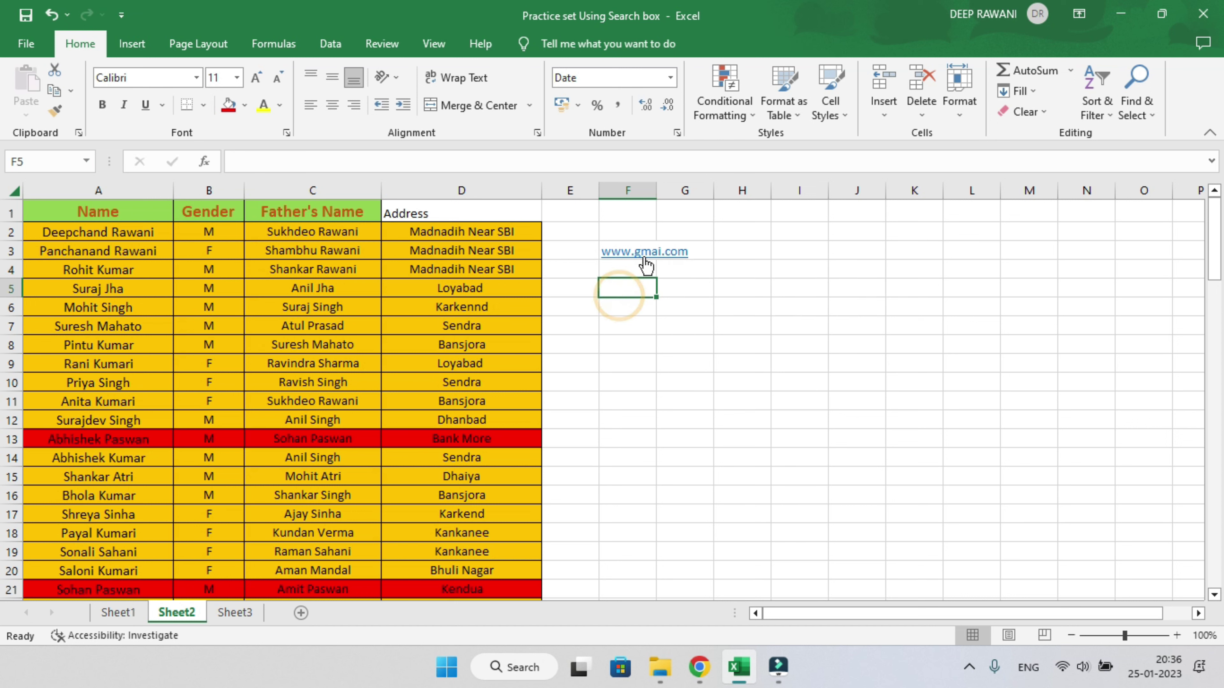
pyautogui.write('www.gmail.com')
pyautogui.press('Return')
pyautogui.press('Up')
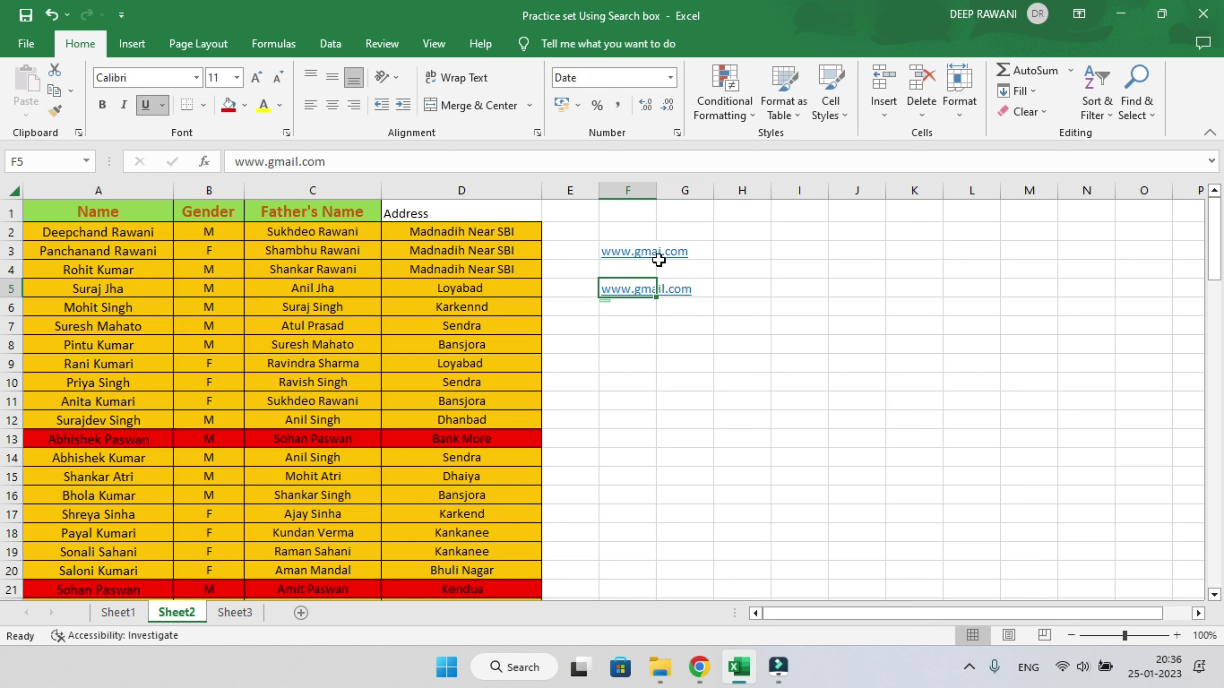
pyautogui.click(658, 382)
pyautogui.click(635, 289)
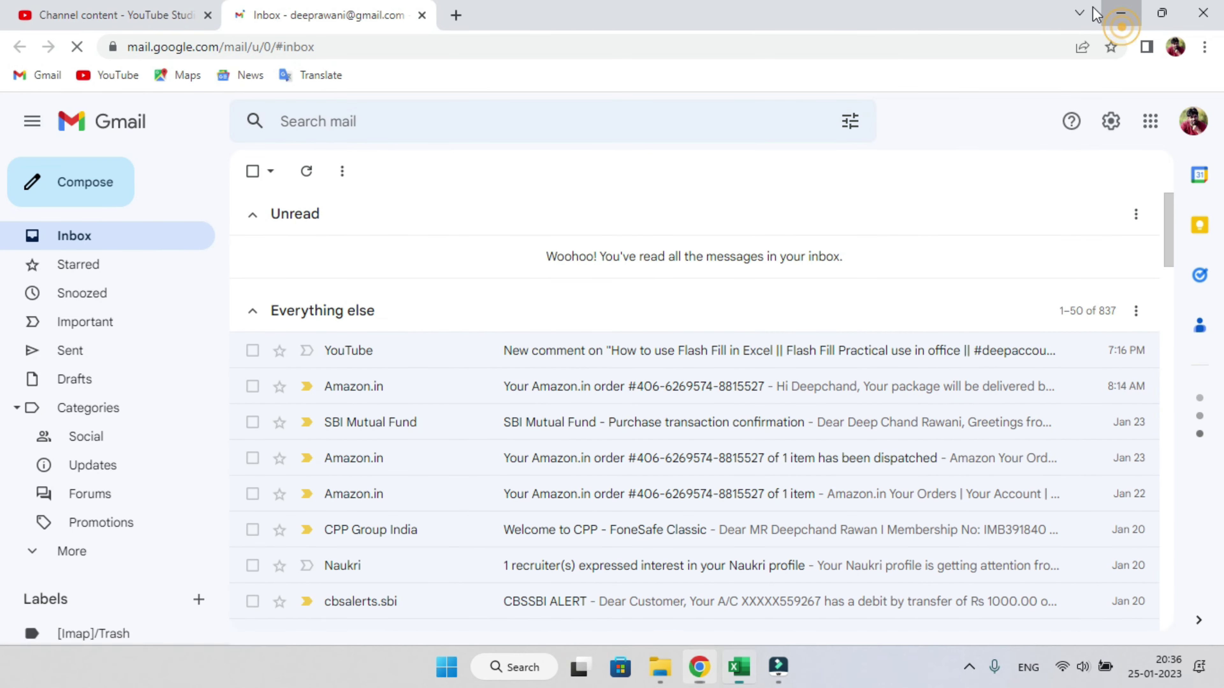
pyautogui.click(1116, 14)
pyautogui.click(637, 327)
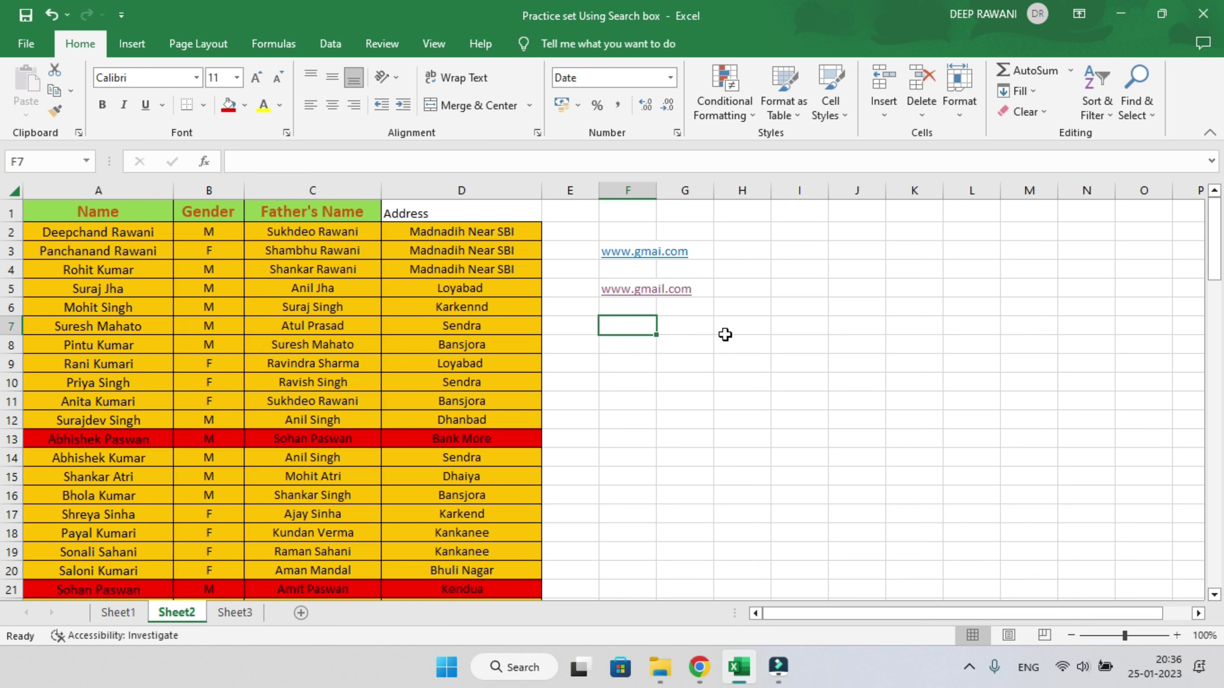
pyautogui.press('Up')
pyautogui.press('Up')
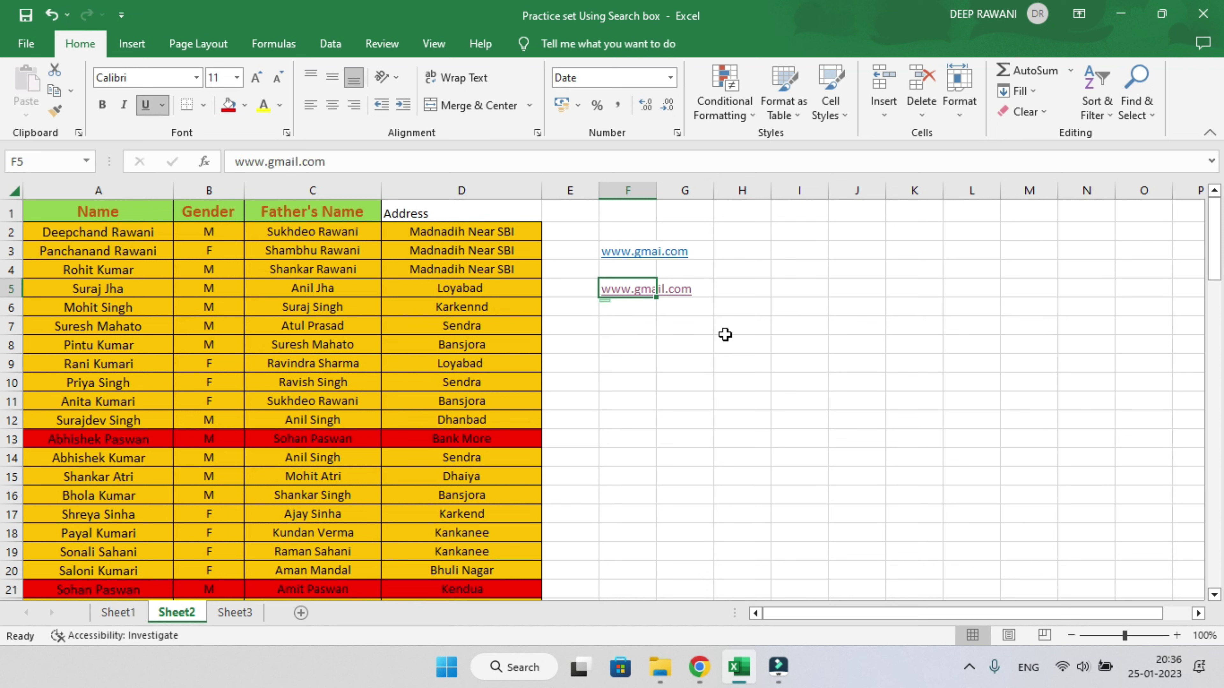
pyautogui.click(1043, 110)
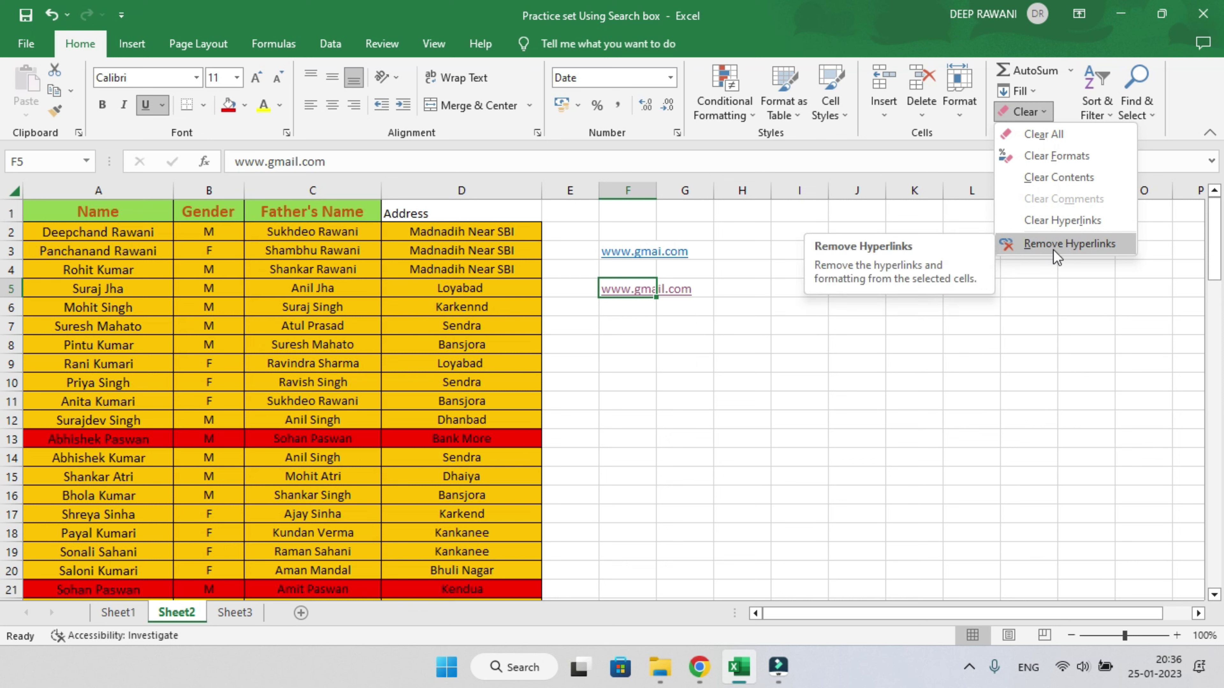
pyautogui.click(1057, 243)
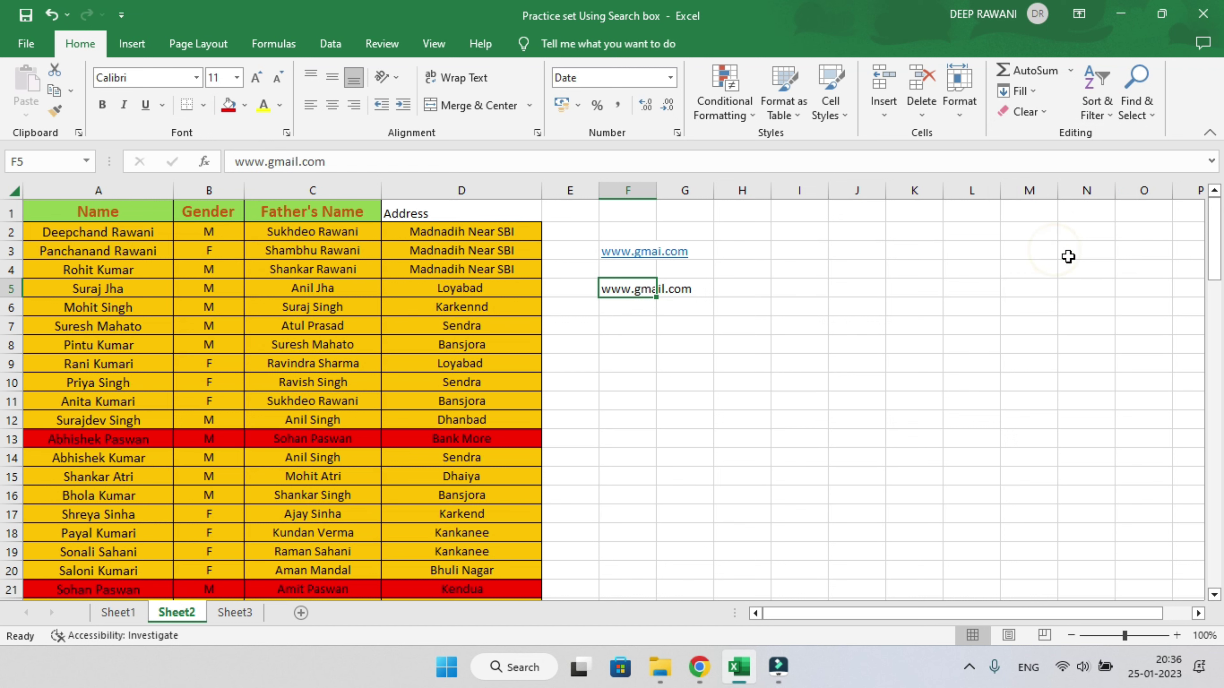
# Apply Clear All to the empty cell J10.
pyautogui.click(857, 382)
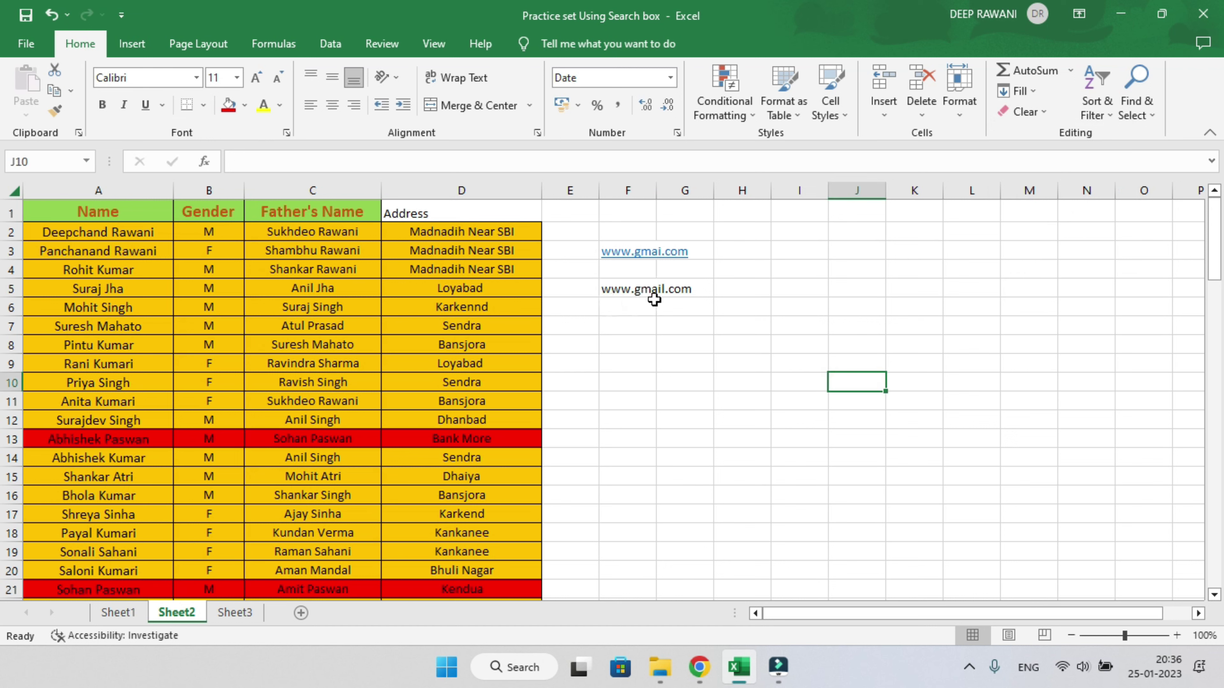
pyautogui.click(1045, 111)
pyautogui.click(1040, 135)
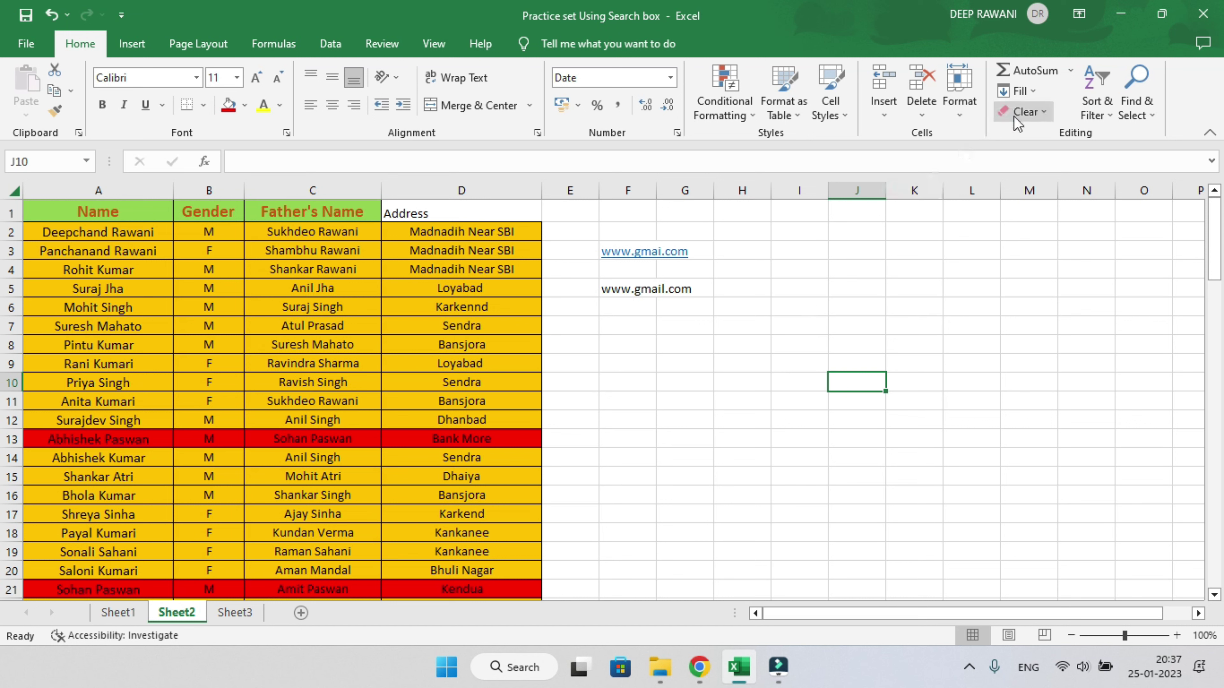
# Apply Clear All to A1:D18, wiping the first 18 rows of names and addresses.
pyautogui.click(1046, 110)
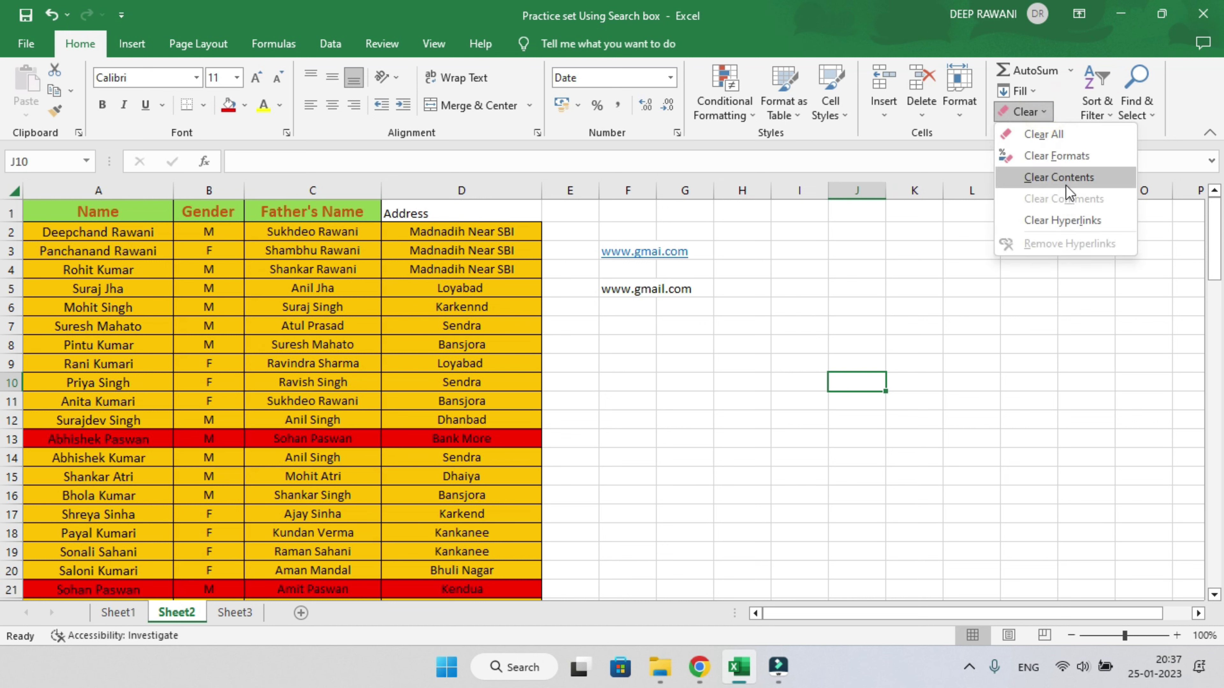
pyautogui.click(769, 310)
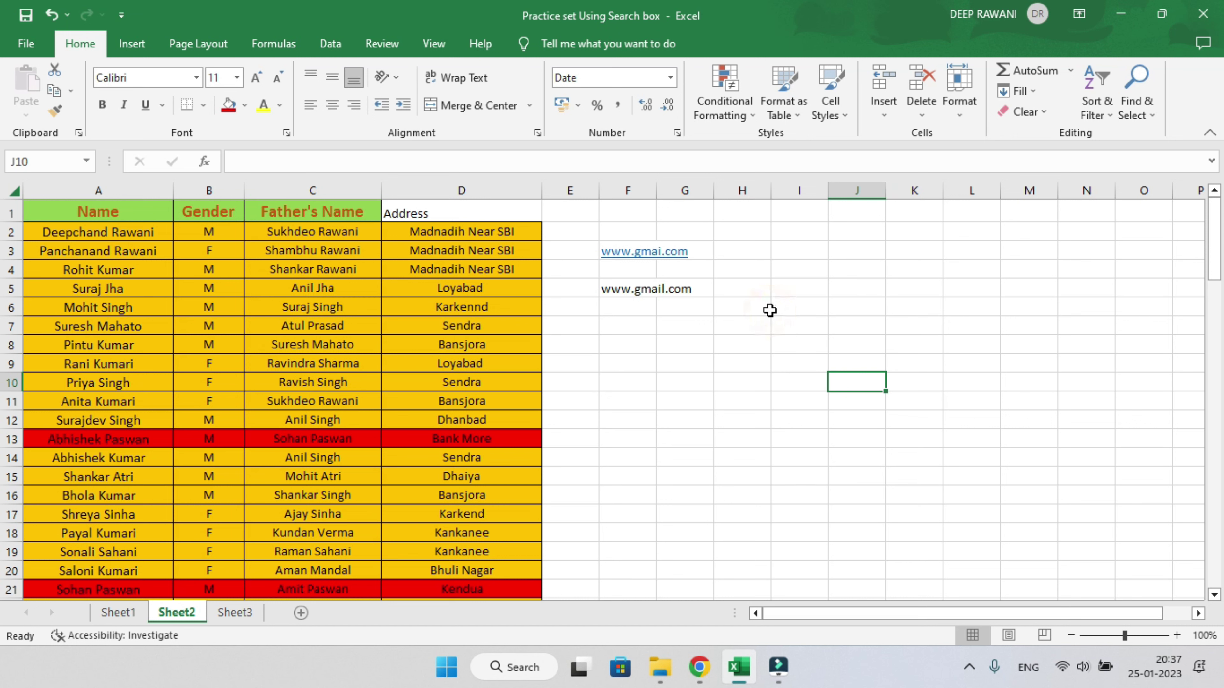
pyautogui.moveTo(86, 215); pyautogui.dragTo(515, 535)
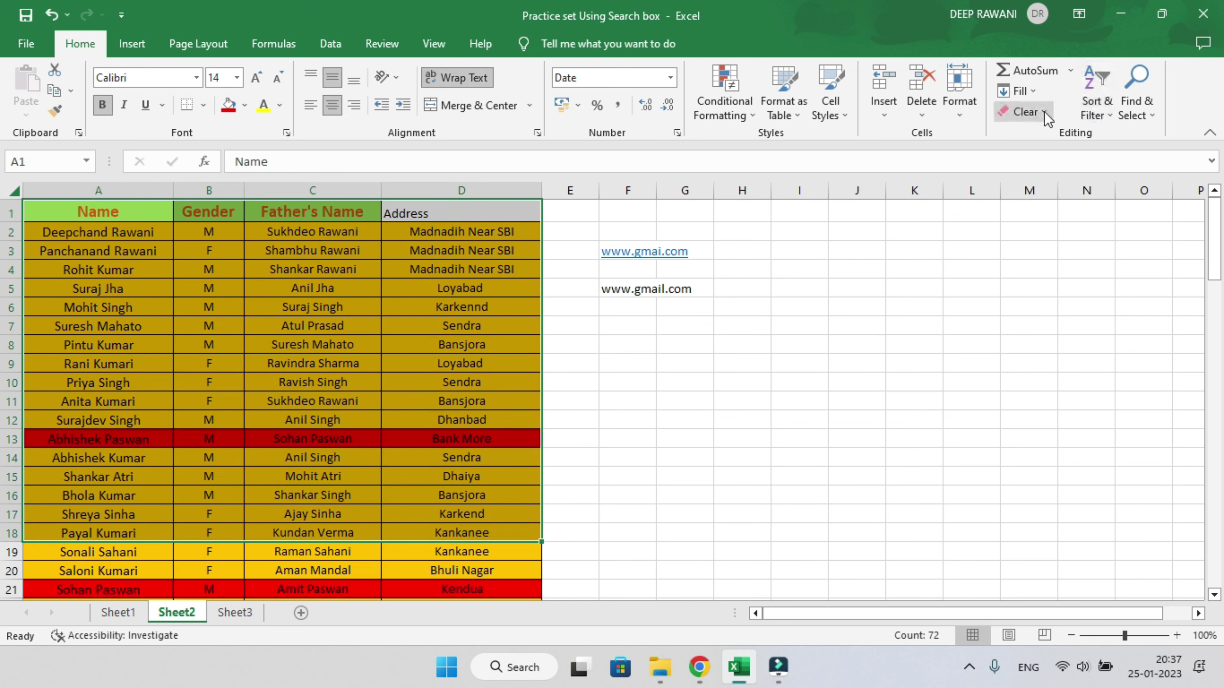
pyautogui.click(1031, 111)
pyautogui.click(1041, 135)
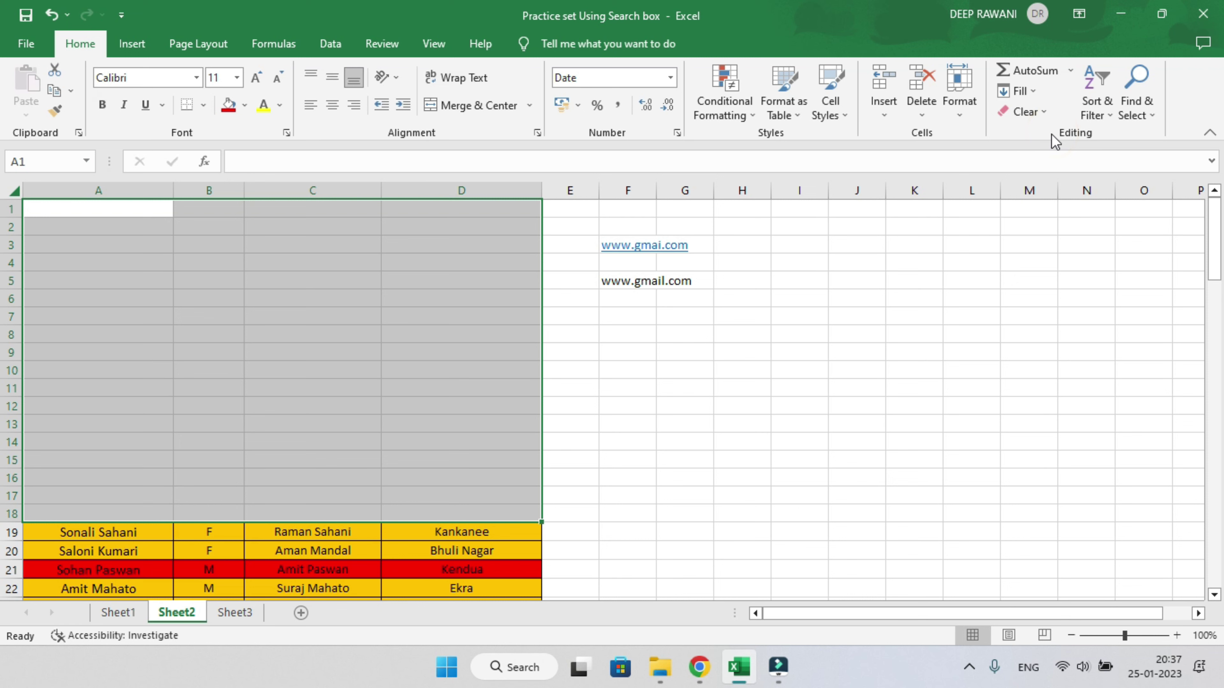
pyautogui.click(332, 337)
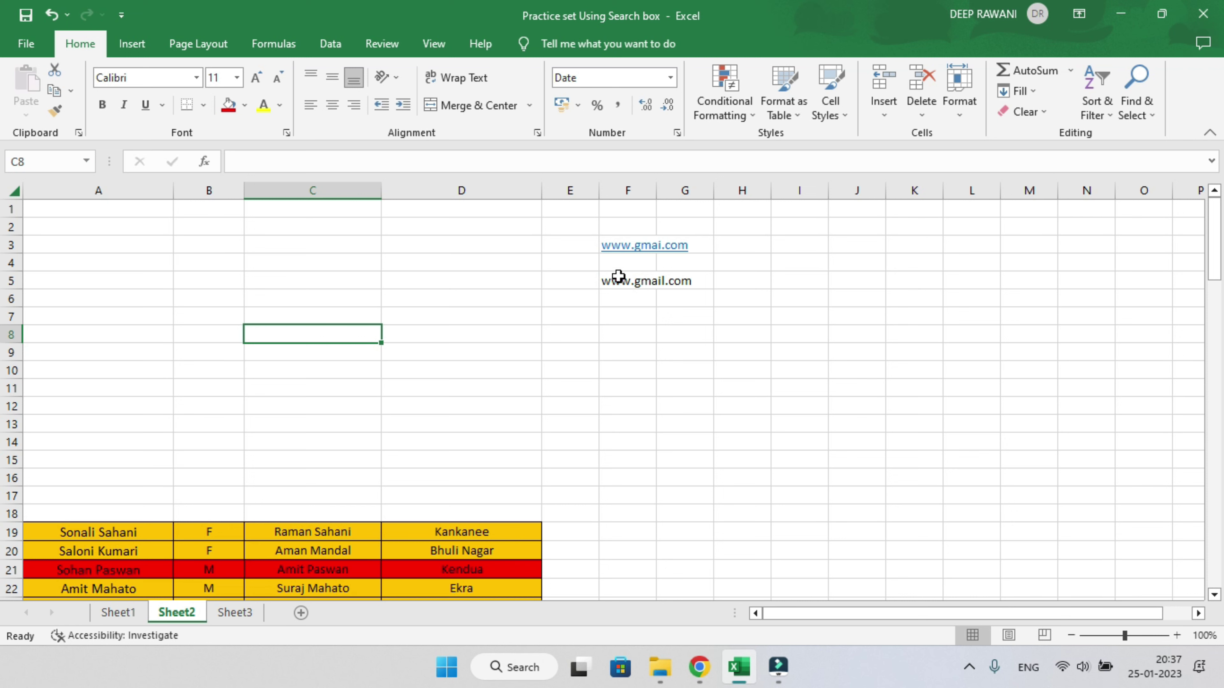
pyautogui.moveTo(569, 212); pyautogui.dragTo(738, 347)
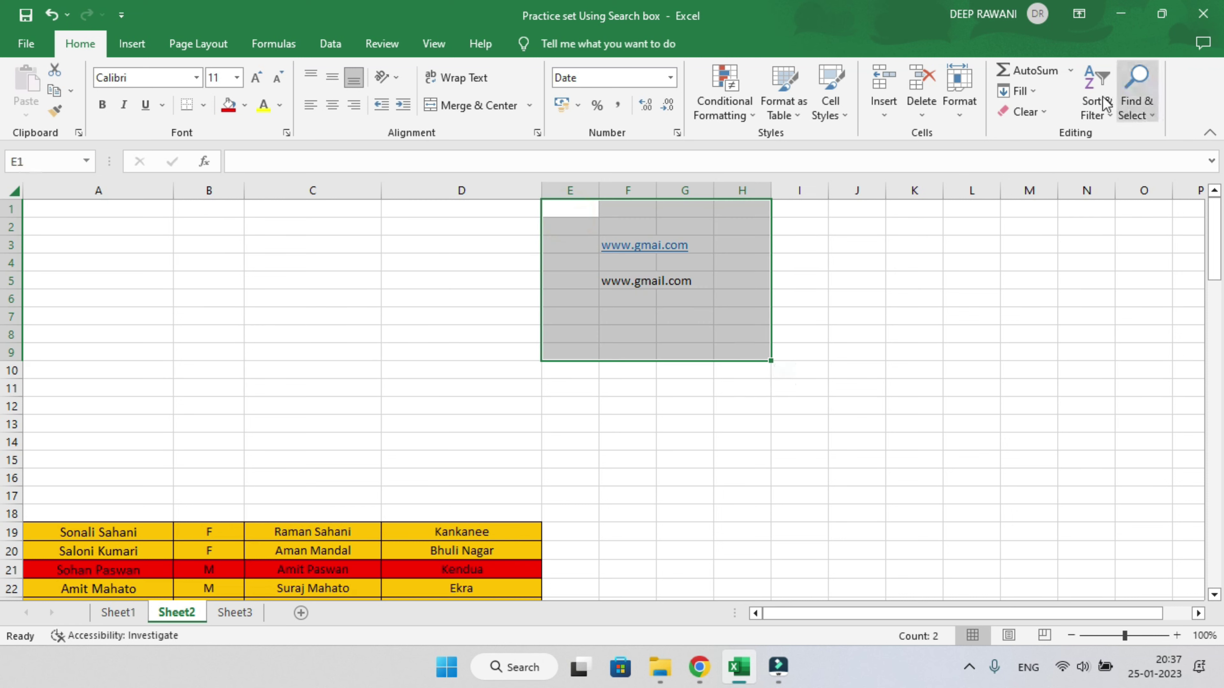
pyautogui.click(1046, 113)
pyautogui.click(1026, 129)
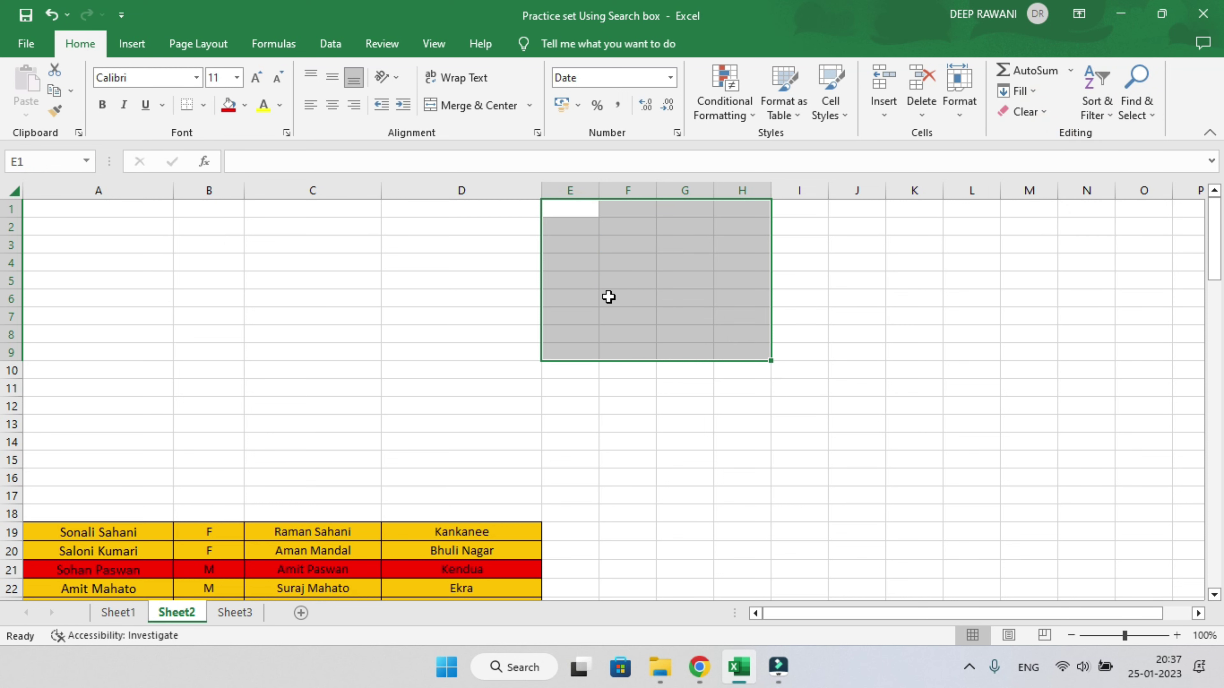
pyautogui.click(242, 332)
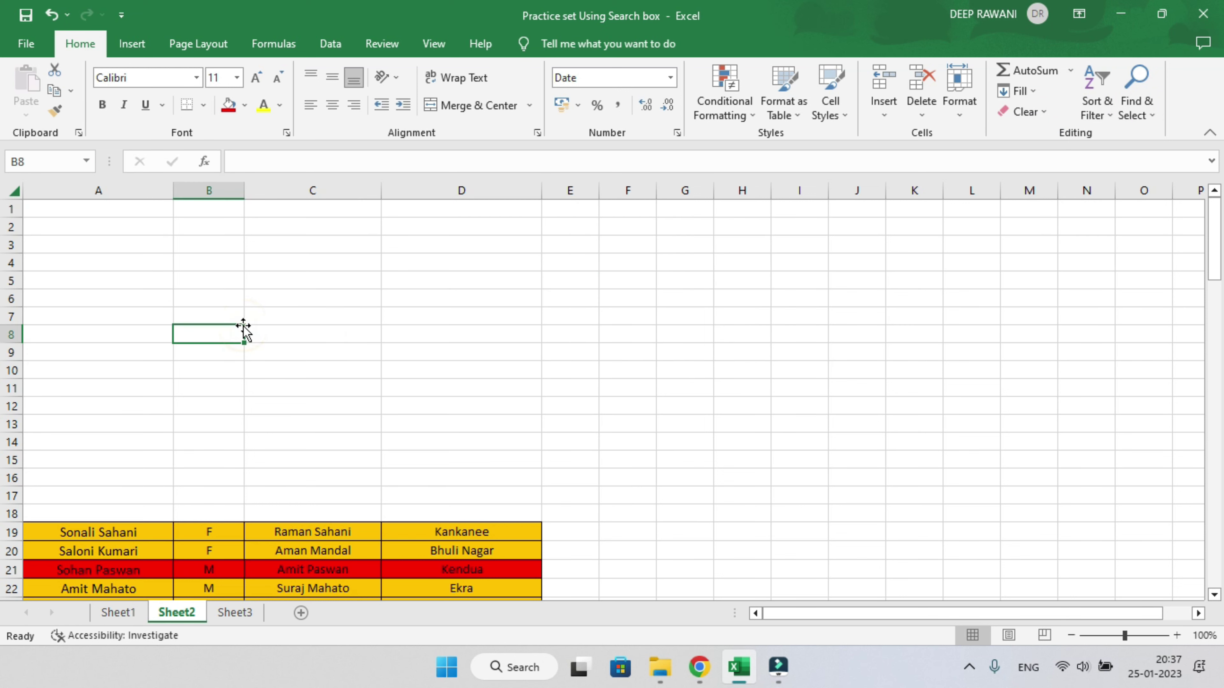